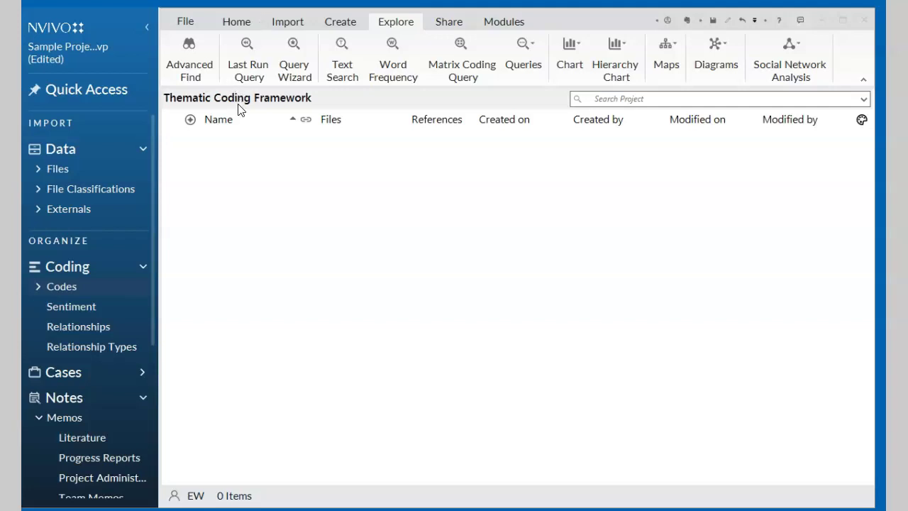
# Cancel a new folder under Codes and return to the Thematic Coding Framework folder
pyautogui.rightClick(54, 291)
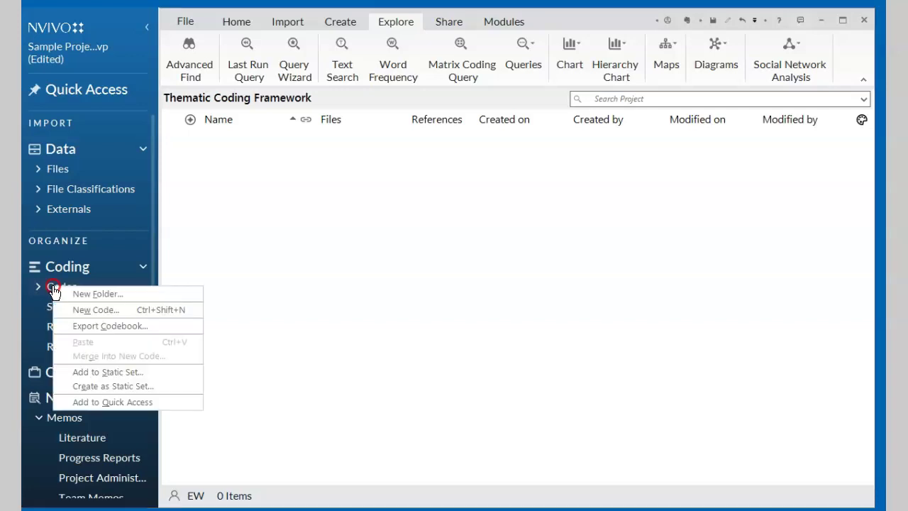
pyautogui.click(98, 294)
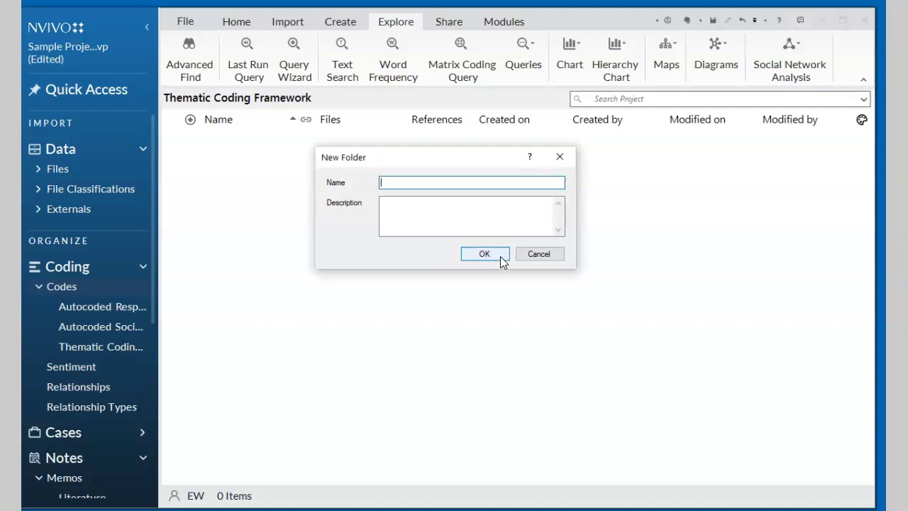
pyautogui.click(536, 253)
pyautogui.click(128, 346)
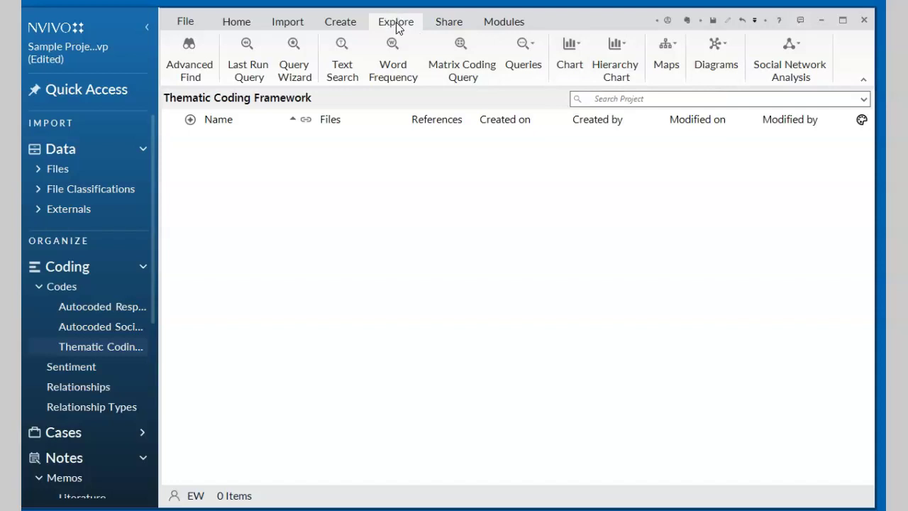
# Create a new mind map named 'initial themes' from the Maps menu
pyautogui.click(673, 45)
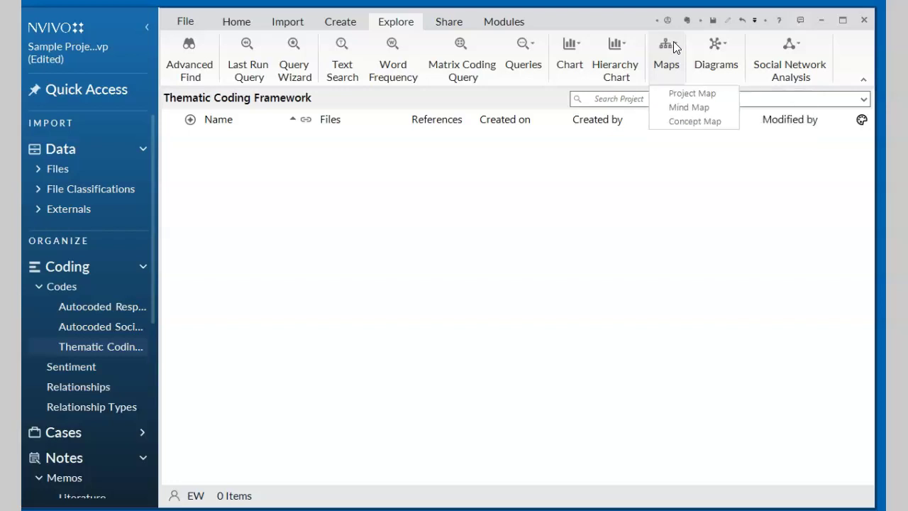
pyautogui.click(686, 107)
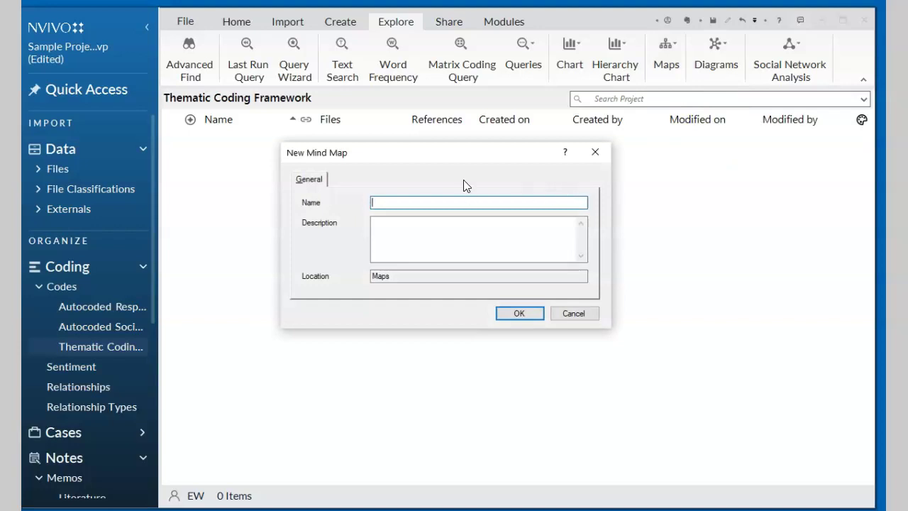
pyautogui.write('inittial themes')
pyautogui.click(515, 314)
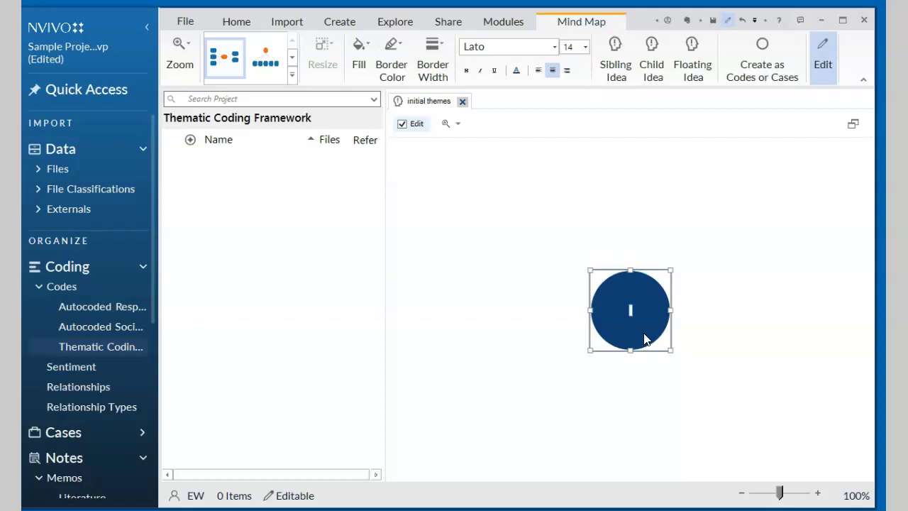
# Label the central idea 'themes' and add a child idea named Economy
pyautogui.write('themes')
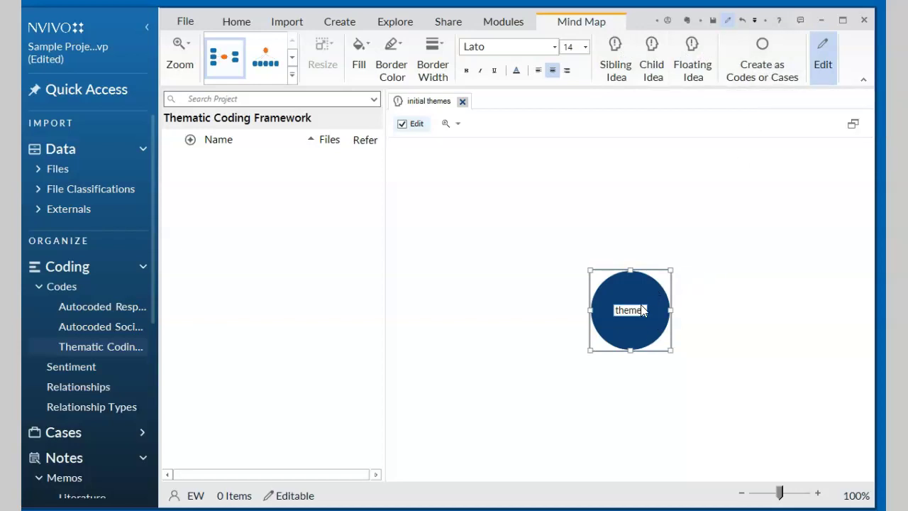
pyautogui.rightClick(631, 293)
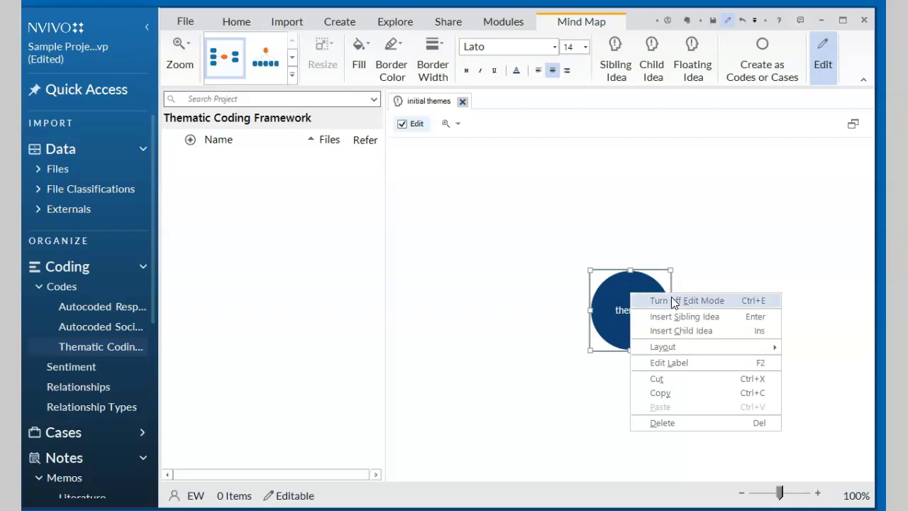
pyautogui.click(690, 331)
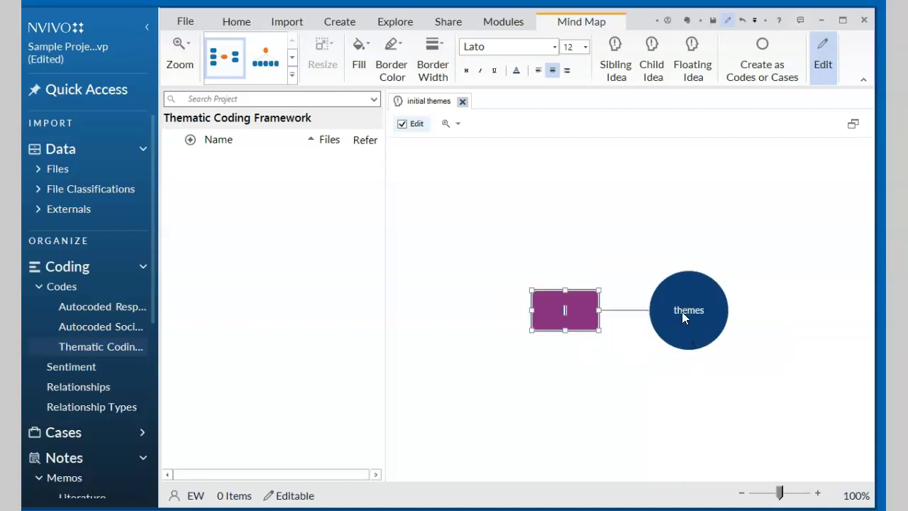
pyautogui.write('Economy')
pyautogui.press('Return')
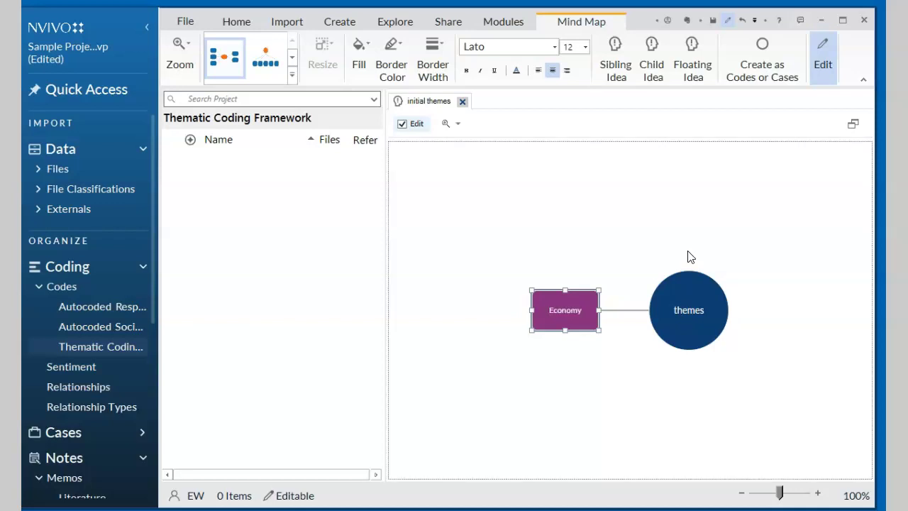
# Add Development and Infrastructure as further child ideas of themes
pyautogui.click(692, 308)
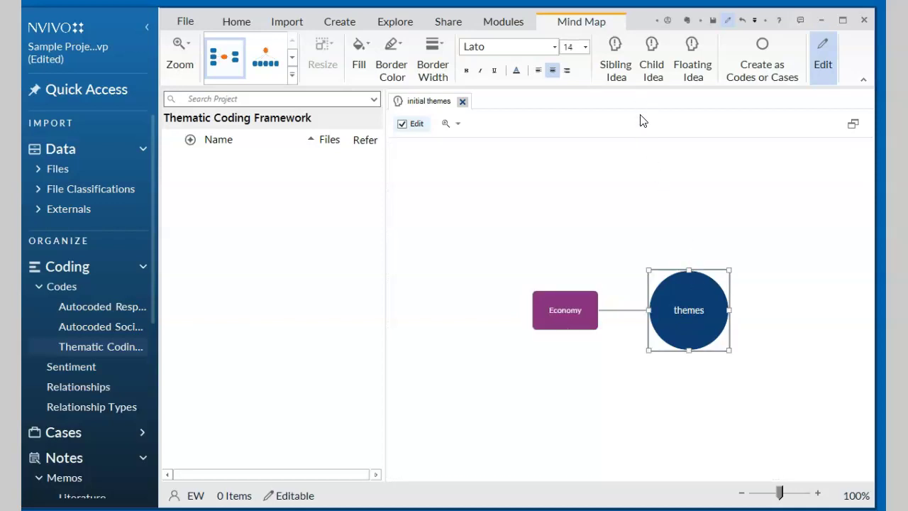
pyautogui.rightClick(699, 295)
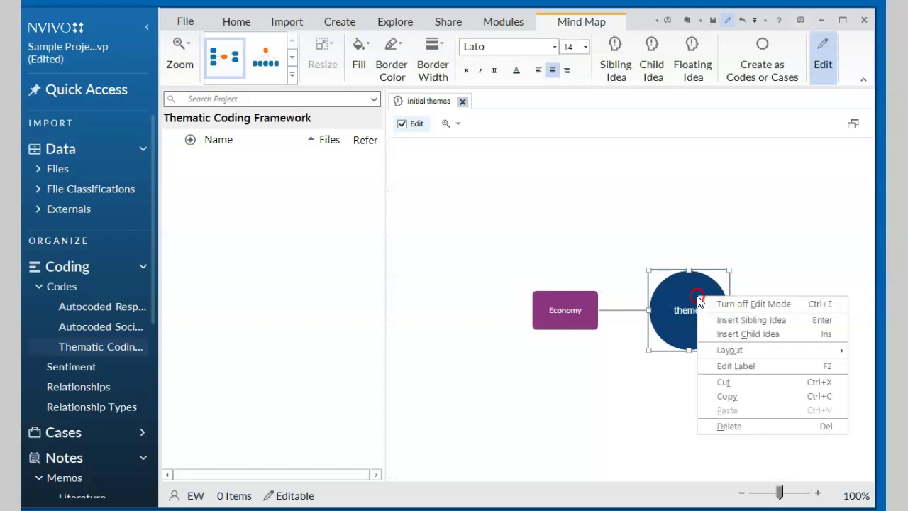
pyautogui.click(743, 334)
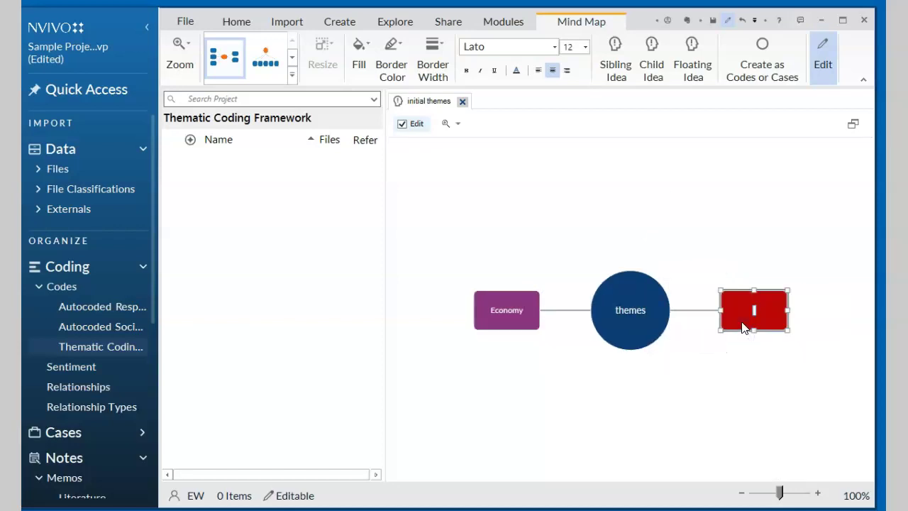
pyautogui.write('Developmnt')
pyautogui.press('BackSpace')
pyautogui.press('BackSpace')
pyautogui.write('ent')
pyautogui.rightClick(620, 291)
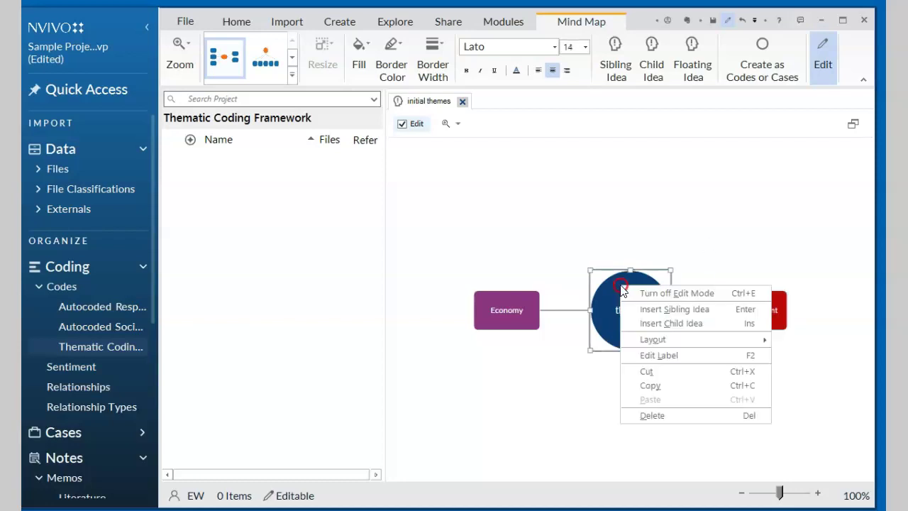
pyautogui.click(685, 324)
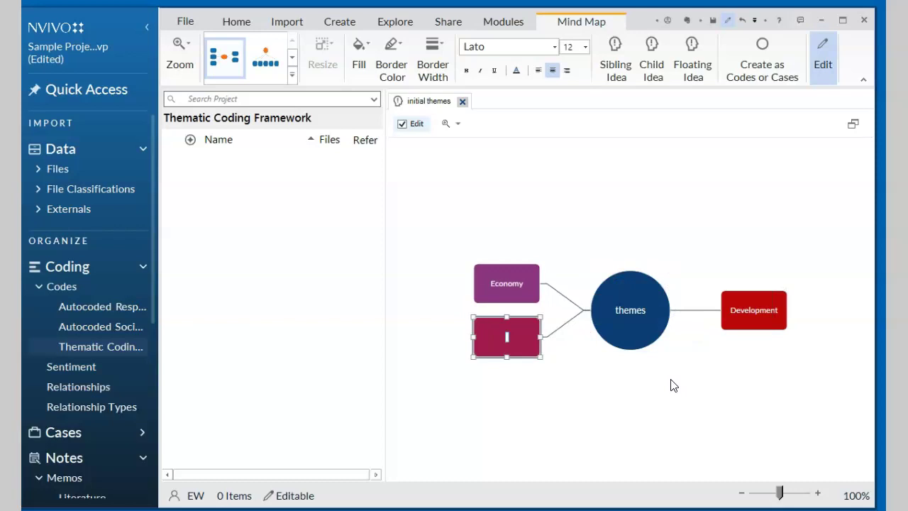
pyautogui.write('Infrastructure')
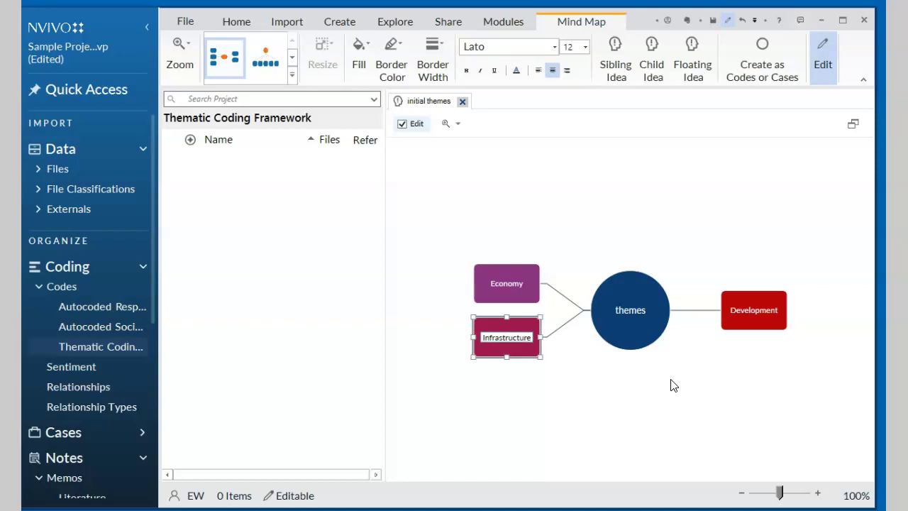
# Give Economy the sub-ideas Tourism and Agriculture
pyautogui.click(633, 388)
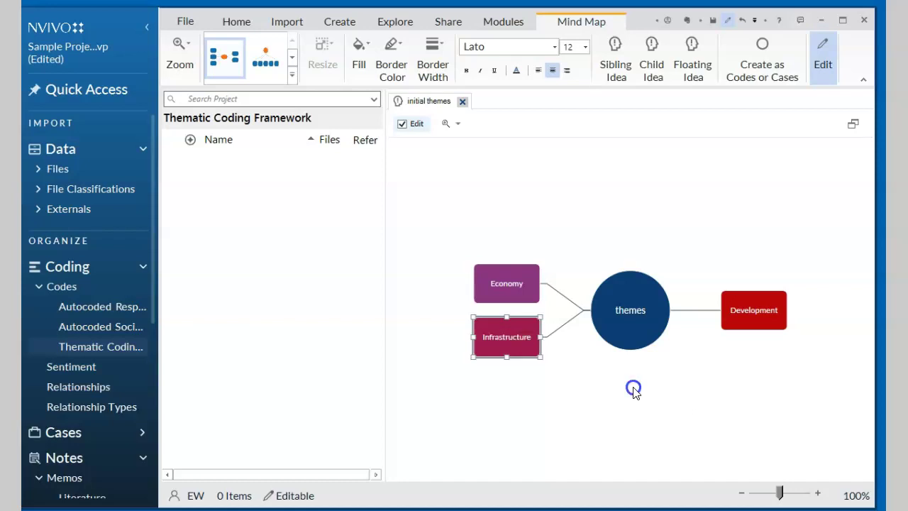
pyautogui.click(505, 285)
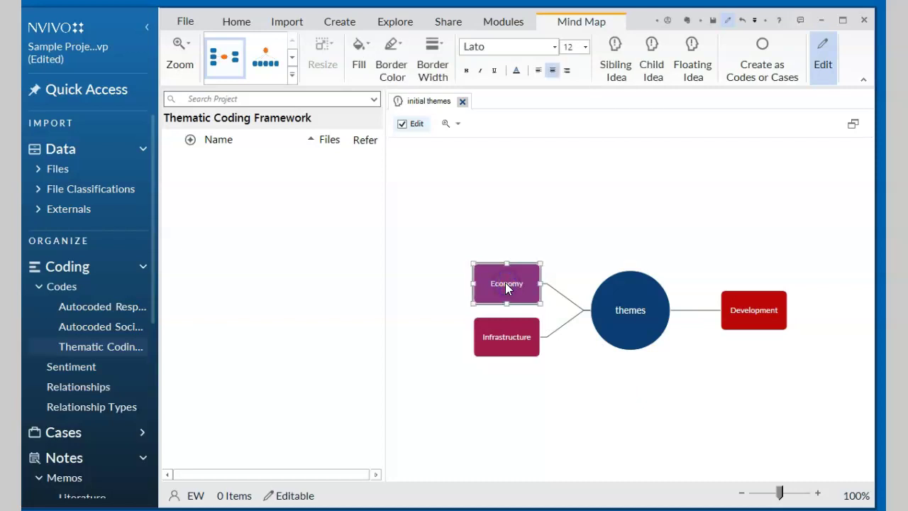
pyautogui.rightClick(503, 286)
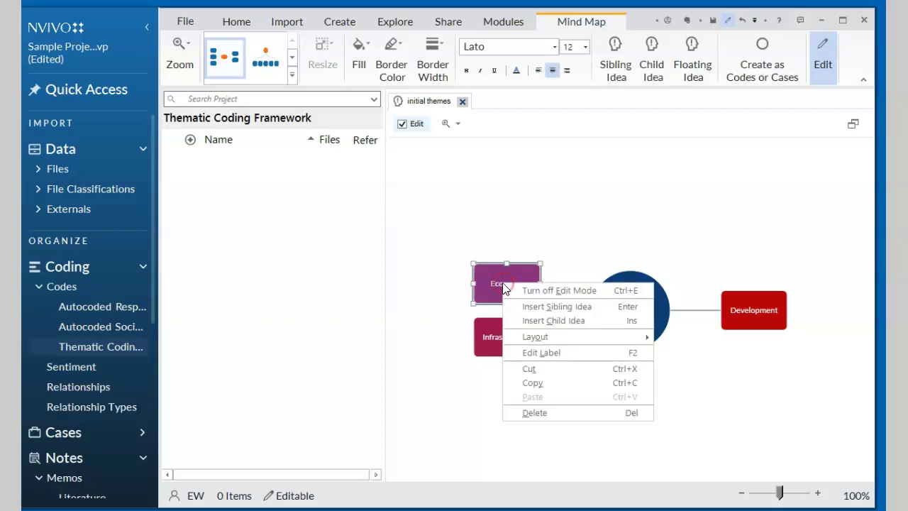
pyautogui.click(556, 320)
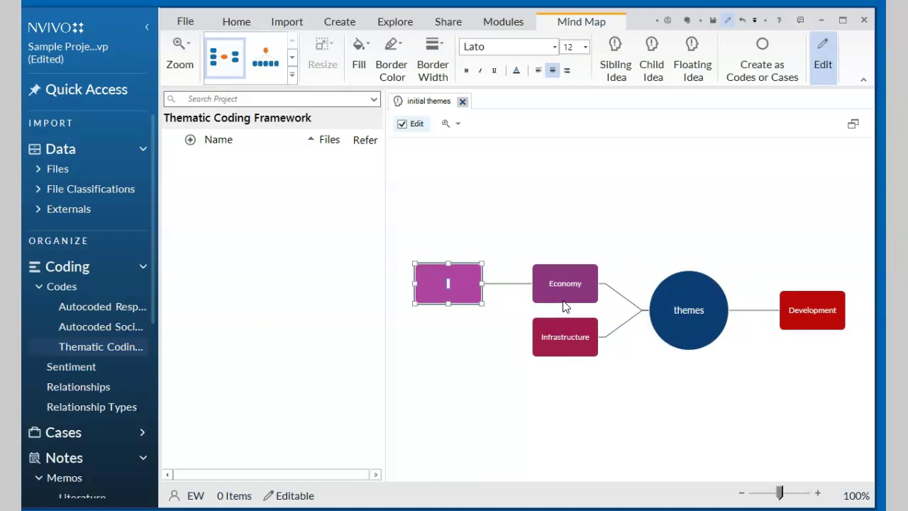
pyautogui.write('Tourism')
pyautogui.rightClick(448, 296)
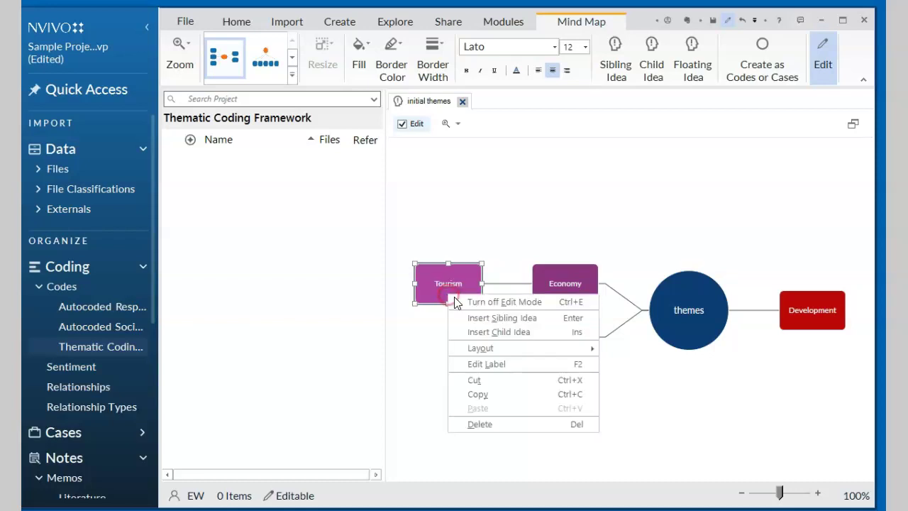
pyautogui.click(481, 317)
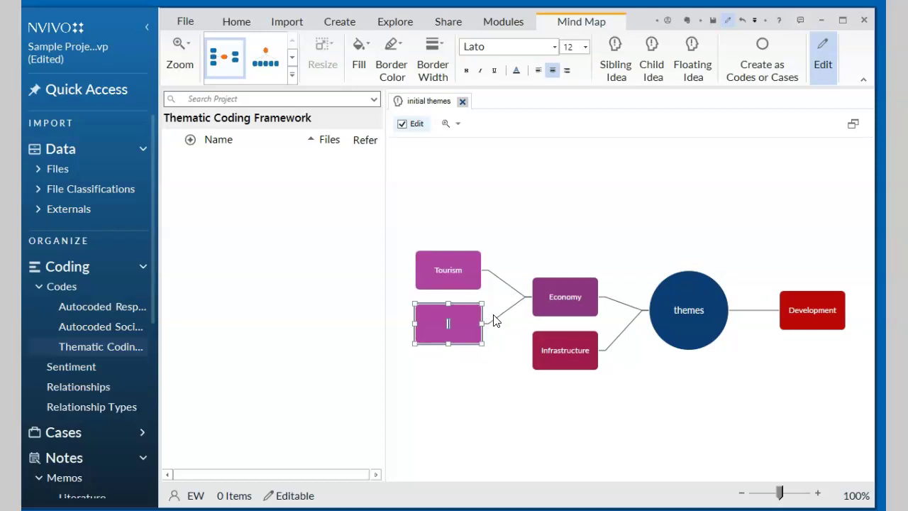
pyautogui.write('Agriculture')
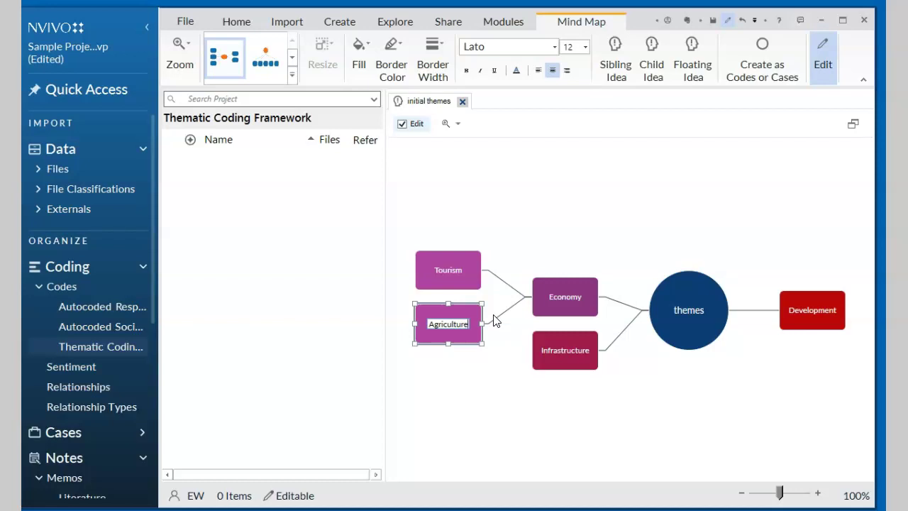
# Add industry and financial services as sibling ideas below Agriculture
pyautogui.rightClick(450, 322)
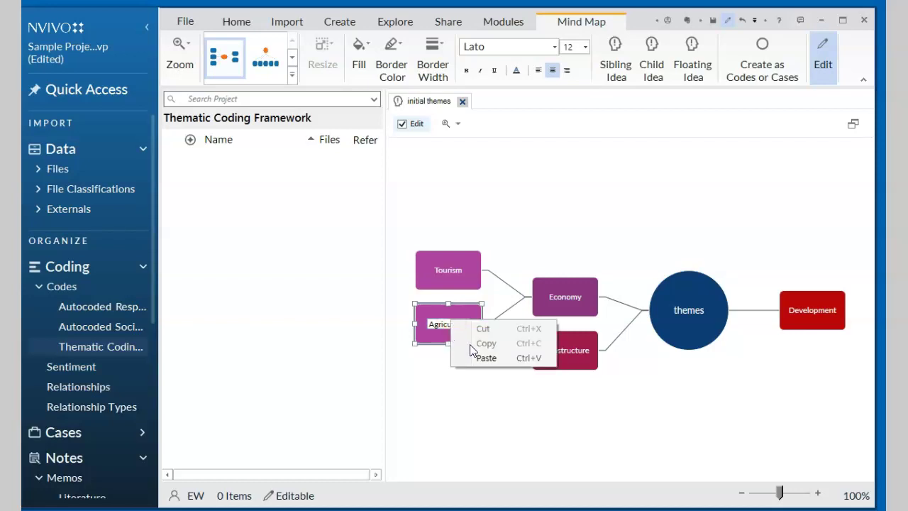
pyautogui.click(428, 330)
pyautogui.rightClick(428, 330)
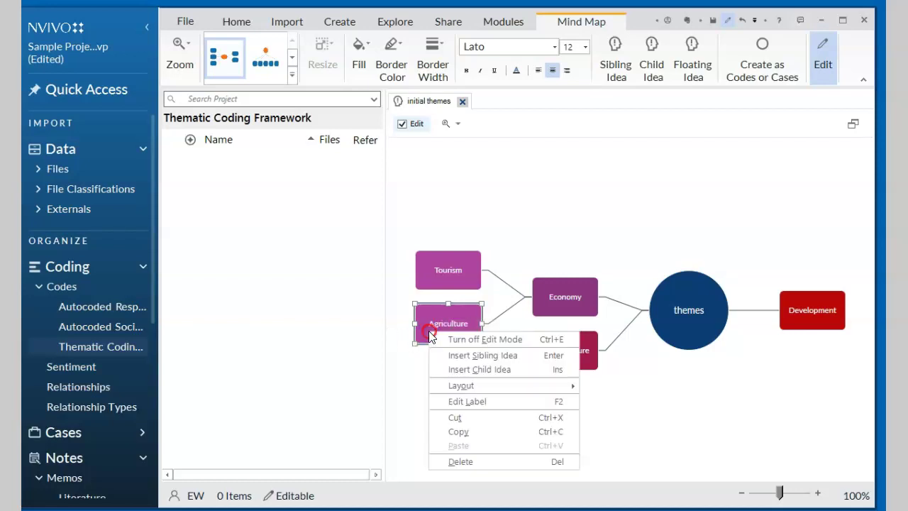
pyautogui.click(492, 360)
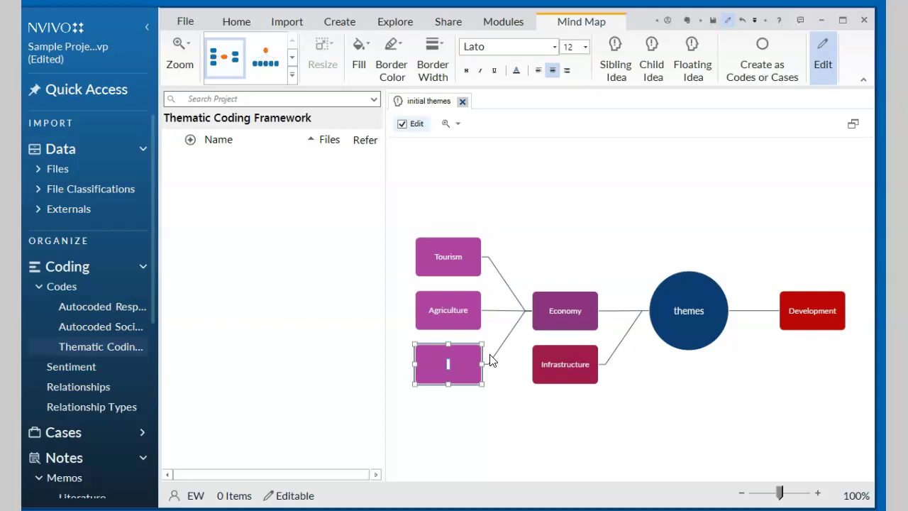
pyautogui.write('industry')
pyautogui.rightClick(450, 372)
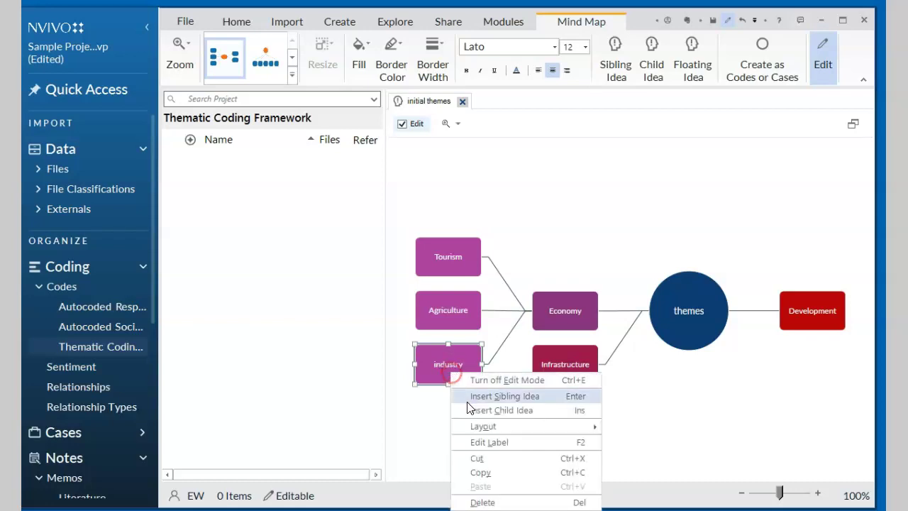
pyautogui.click(511, 396)
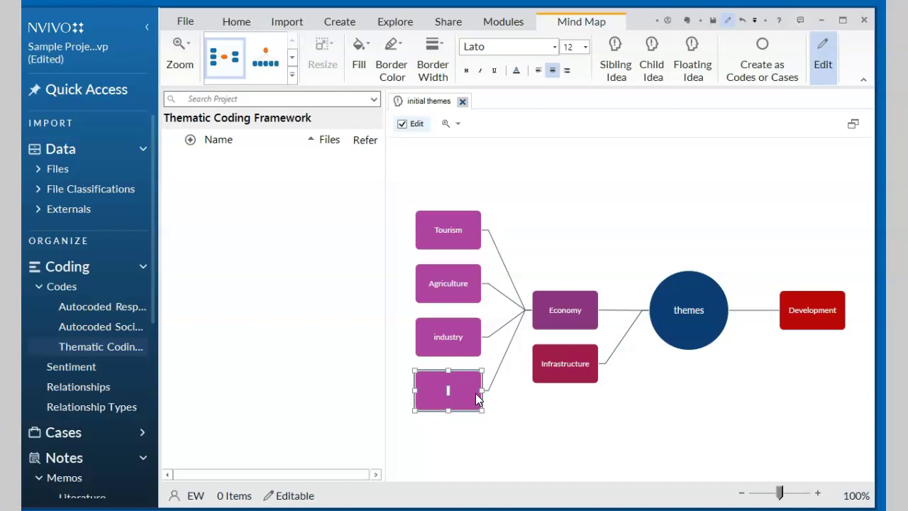
pyautogui.write('financial services')
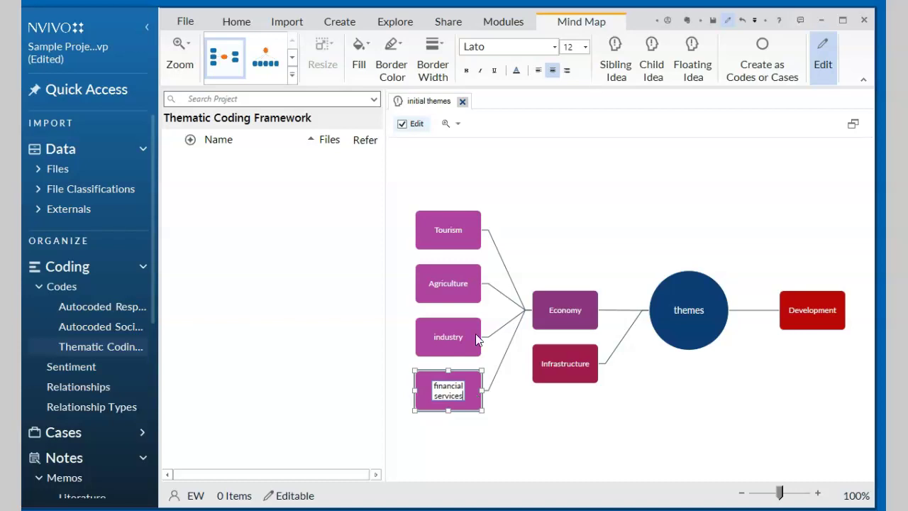
pyautogui.click(573, 366)
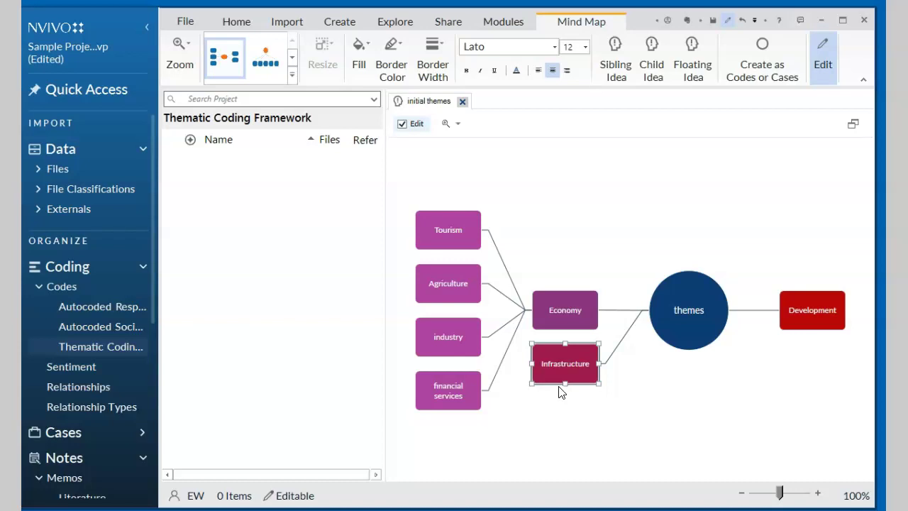
# Add Roads and waste management as sub-ideas of Infrastructure
pyautogui.rightClick(566, 368)
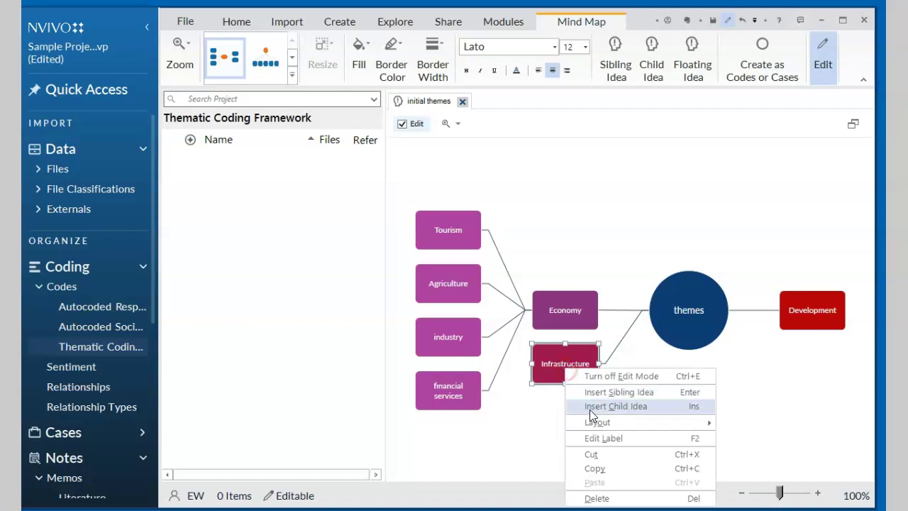
pyautogui.click(641, 412)
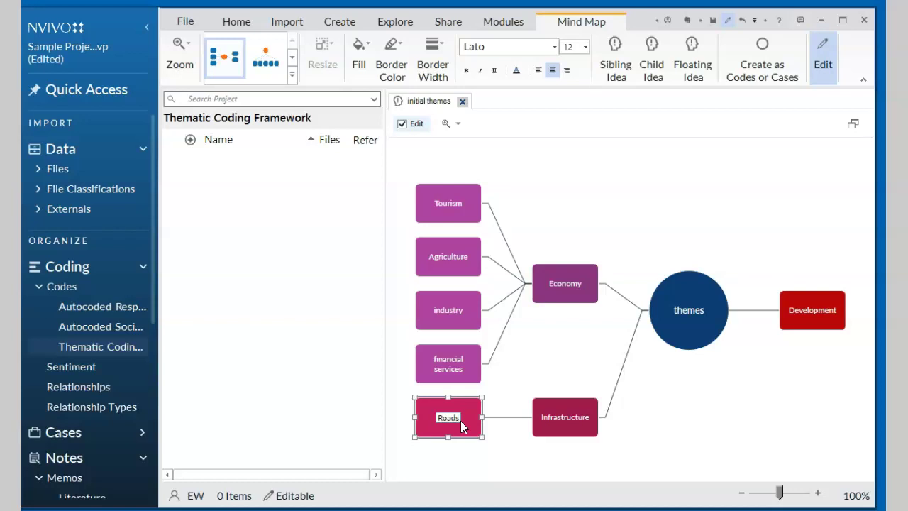
pyautogui.rightClick(463, 425)
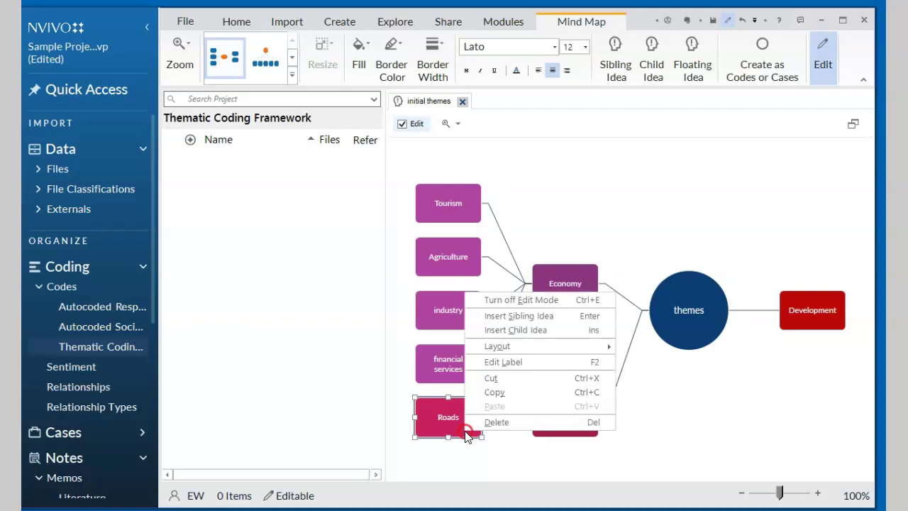
pyautogui.click(497, 316)
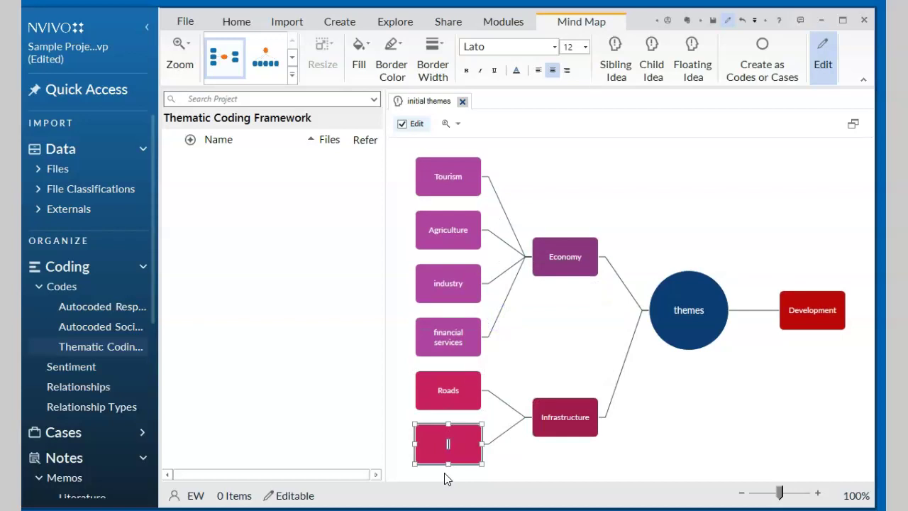
pyautogui.write('waste management')
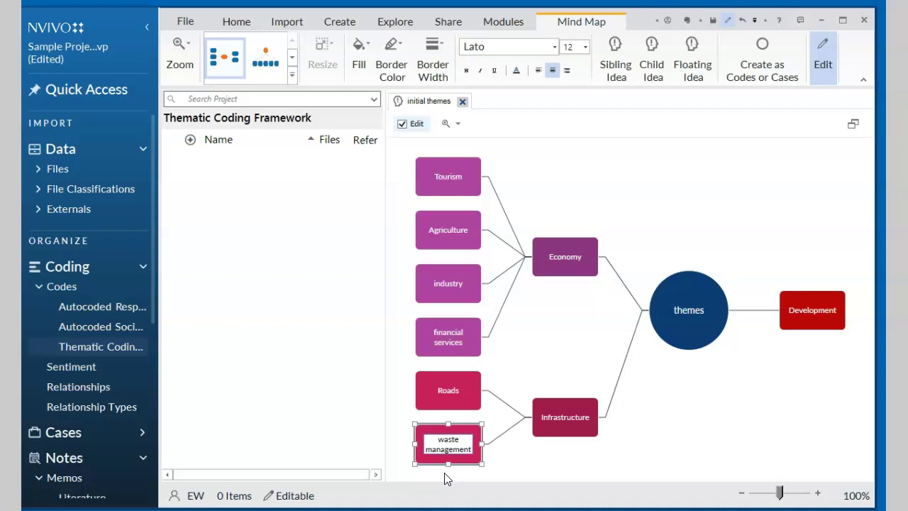
pyautogui.rightClick(439, 446)
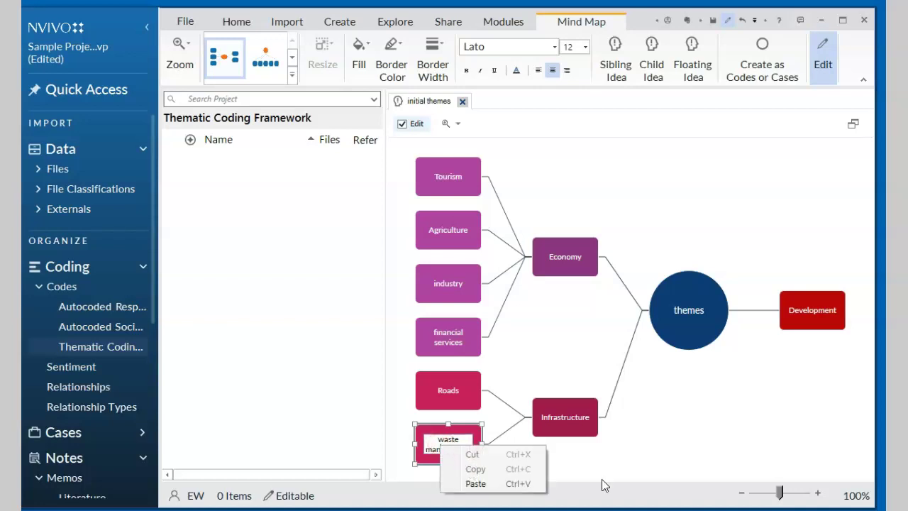
pyautogui.click(603, 485)
# Add water supply as another Infrastructure sub-idea
pyautogui.rightClick(452, 434)
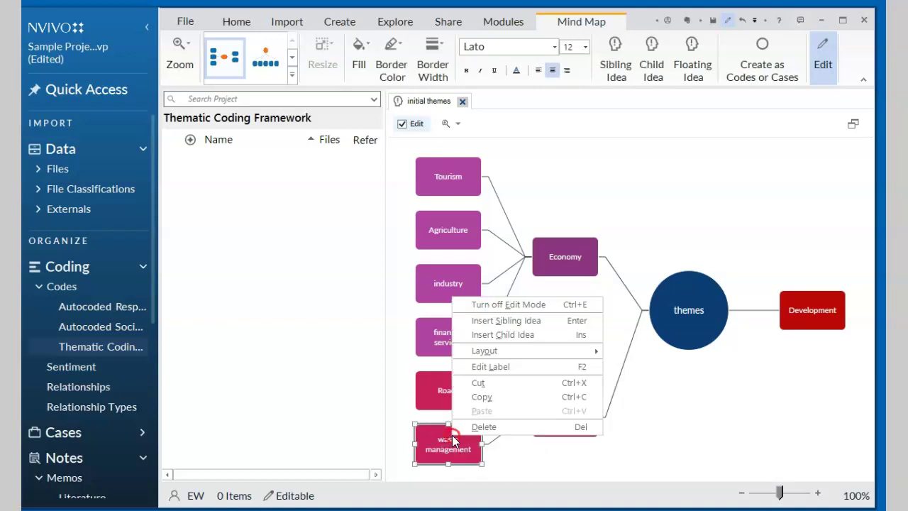
pyautogui.click(507, 321)
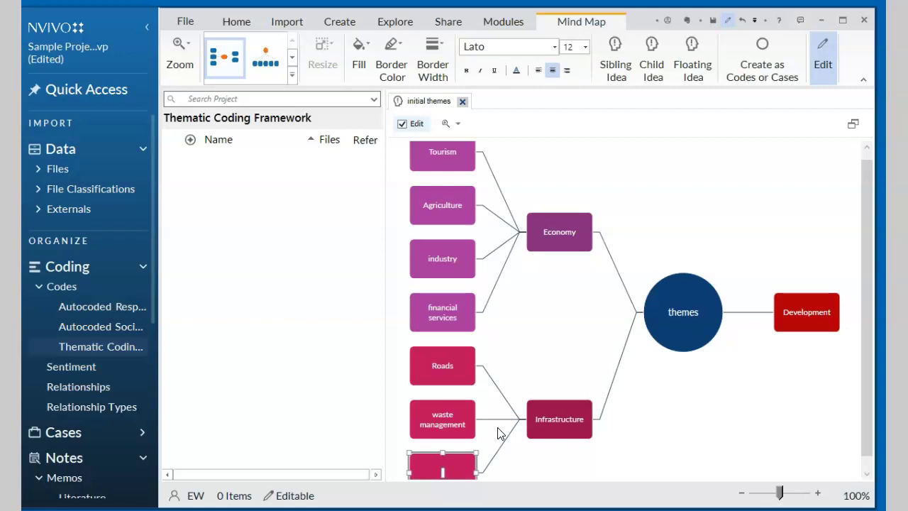
pyautogui.write('water supply')
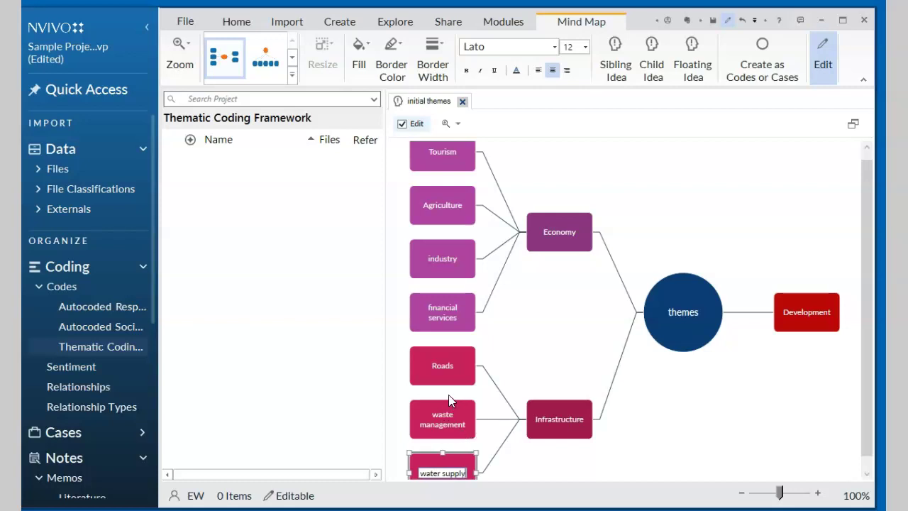
pyautogui.click(448, 368)
# Add telecoms and parks as the last two Infrastructure sub-ideas
pyautogui.rightClick(448, 369)
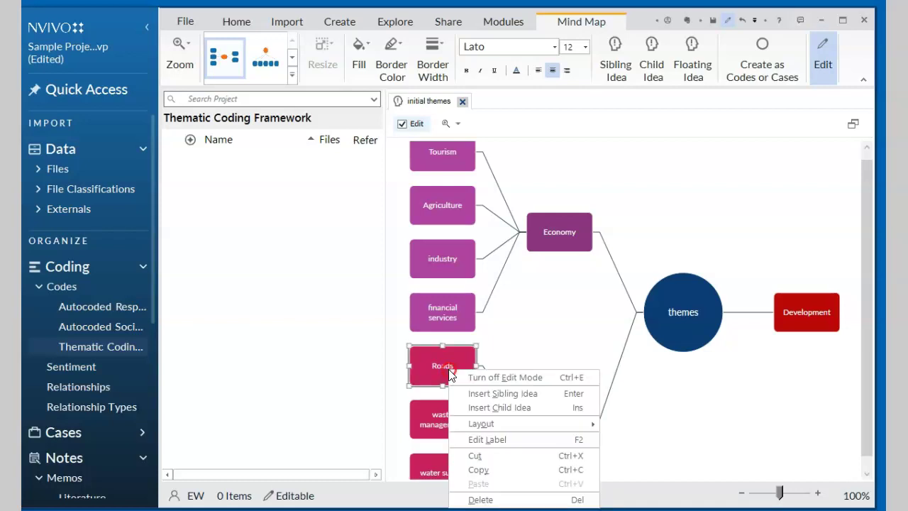
pyautogui.click(516, 392)
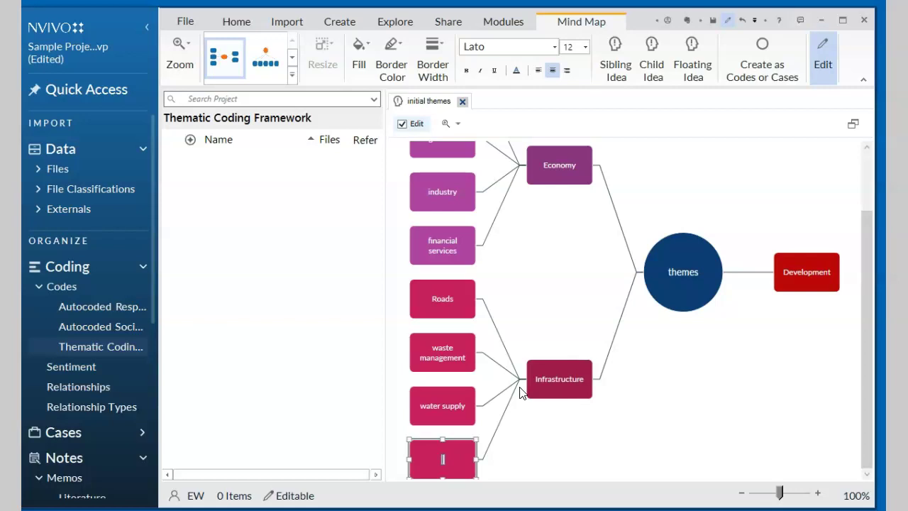
pyautogui.write('telecoms')
pyautogui.rightClick(443, 295)
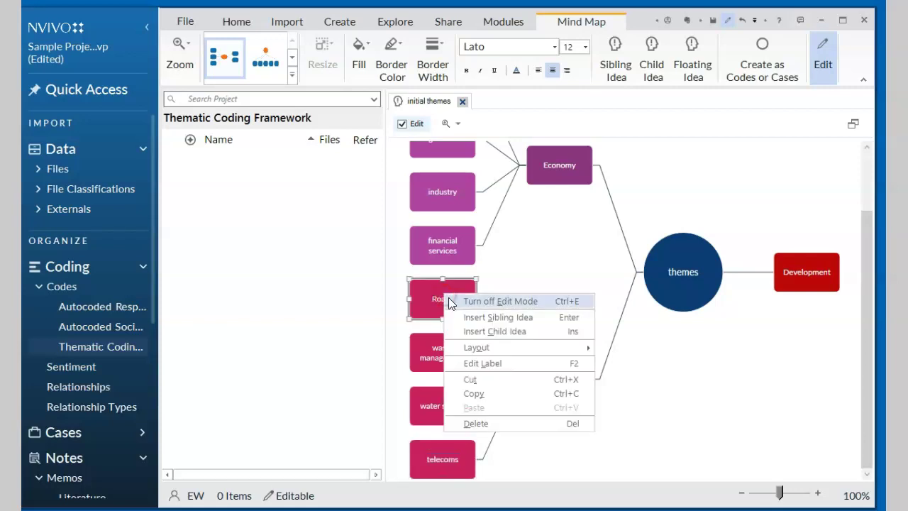
pyautogui.click(504, 317)
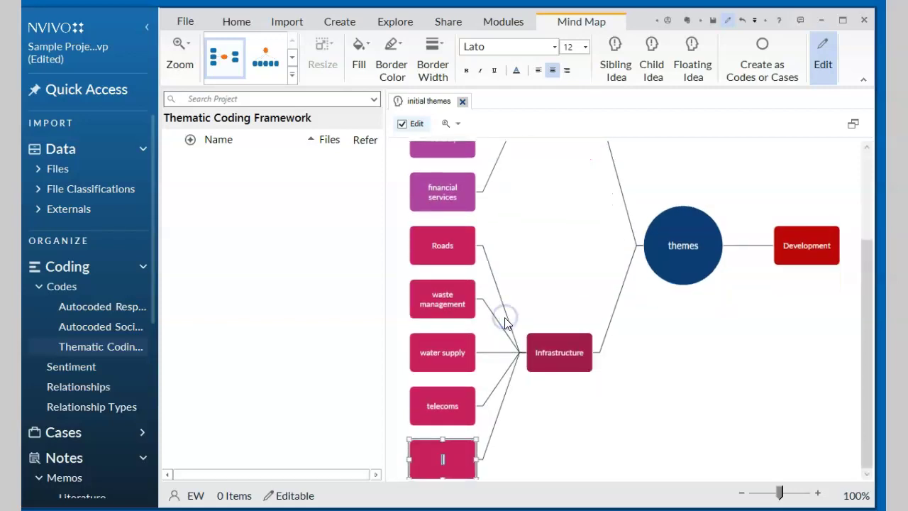
pyautogui.write('parks')
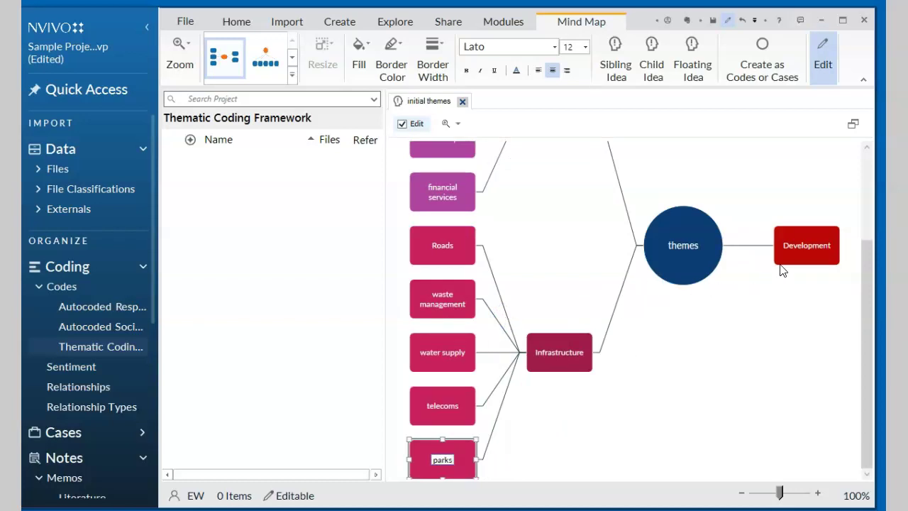
# Add a child idea labelled Education under Development
pyautogui.click(797, 261)
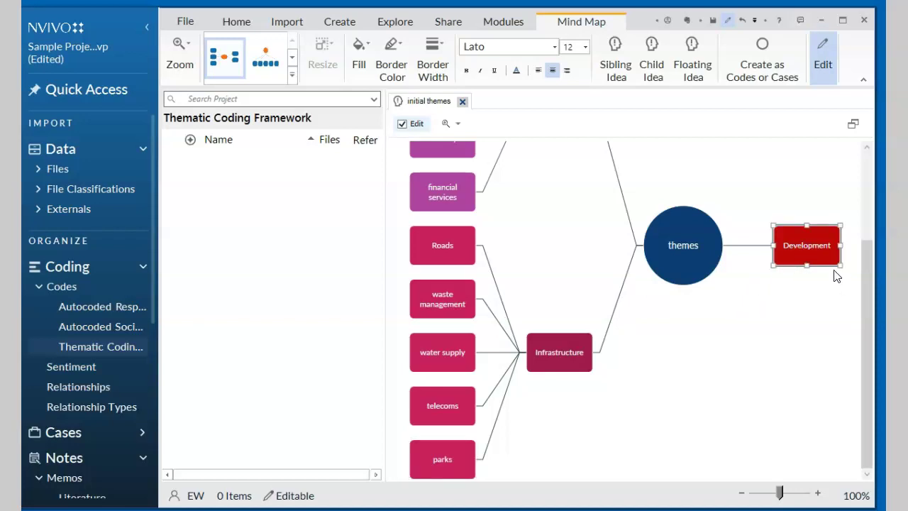
pyautogui.rightClick(797, 255)
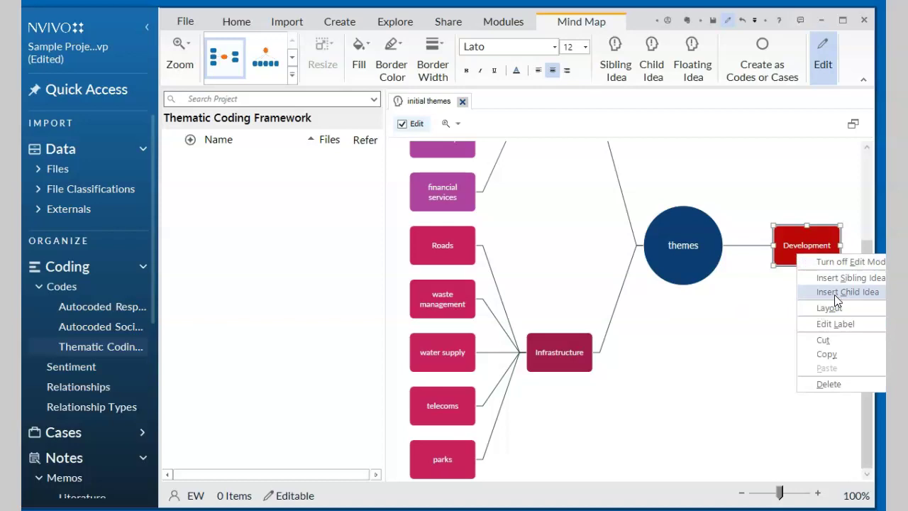
pyautogui.click(843, 293)
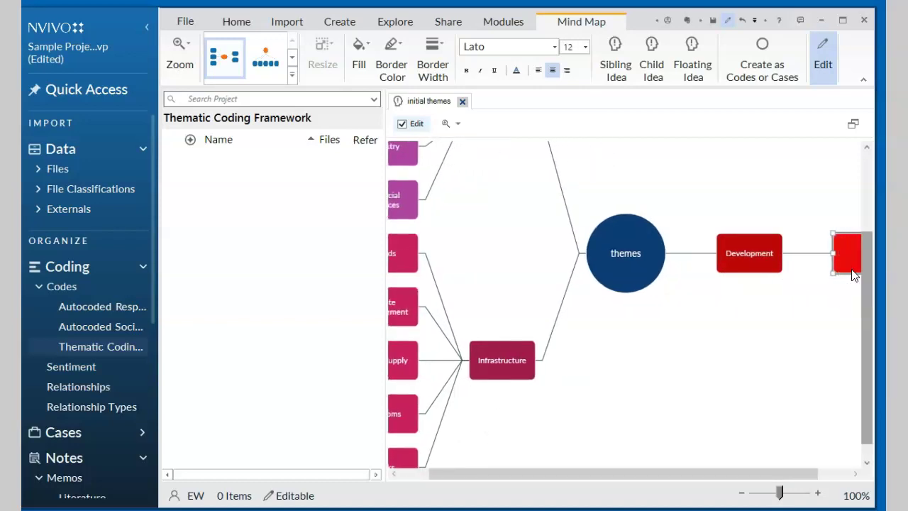
pyautogui.moveTo(687, 474); pyautogui.dragTo(798, 476)
pyautogui.click(824, 246)
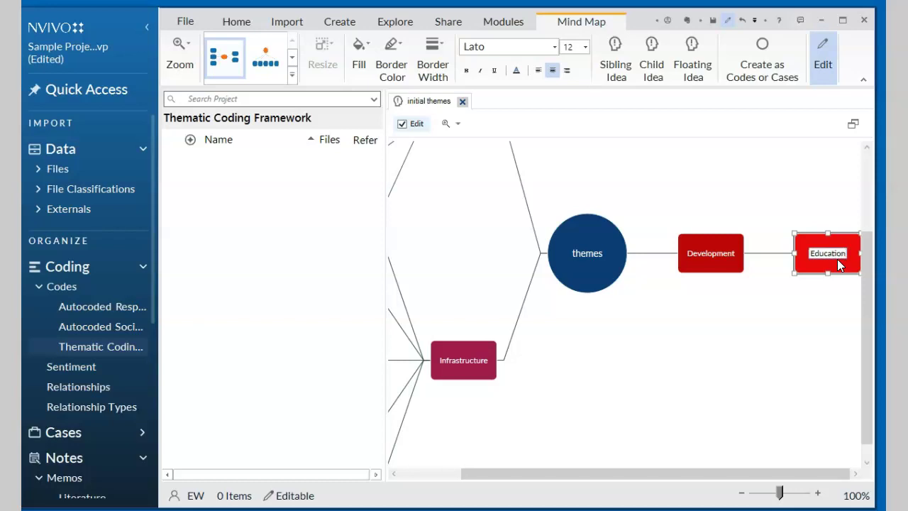
pyautogui.doubleClick(831, 259)
pyautogui.click(806, 261)
# Add employment and health as sibling ideas below Education
pyautogui.rightClick(807, 260)
pyautogui.click(841, 276)
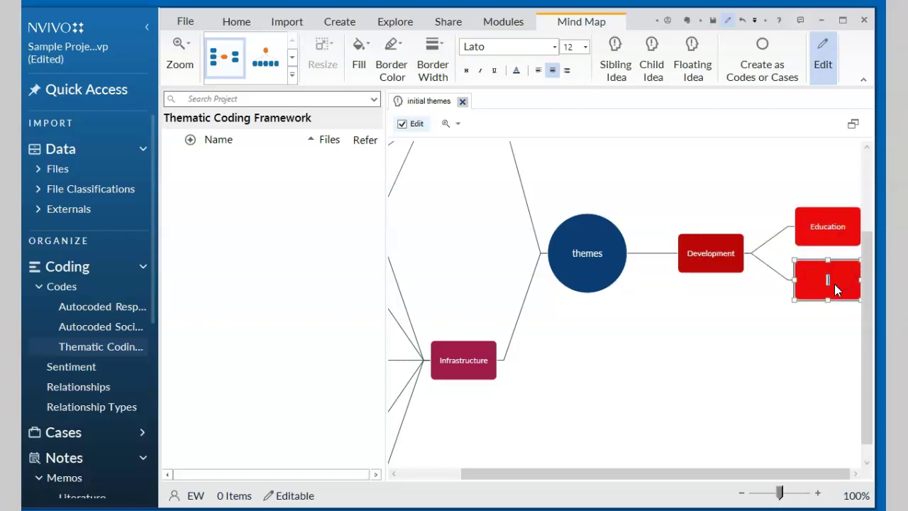
pyautogui.write('employment')
pyautogui.click(826, 287)
pyautogui.rightClick(825, 283)
pyautogui.click(847, 305)
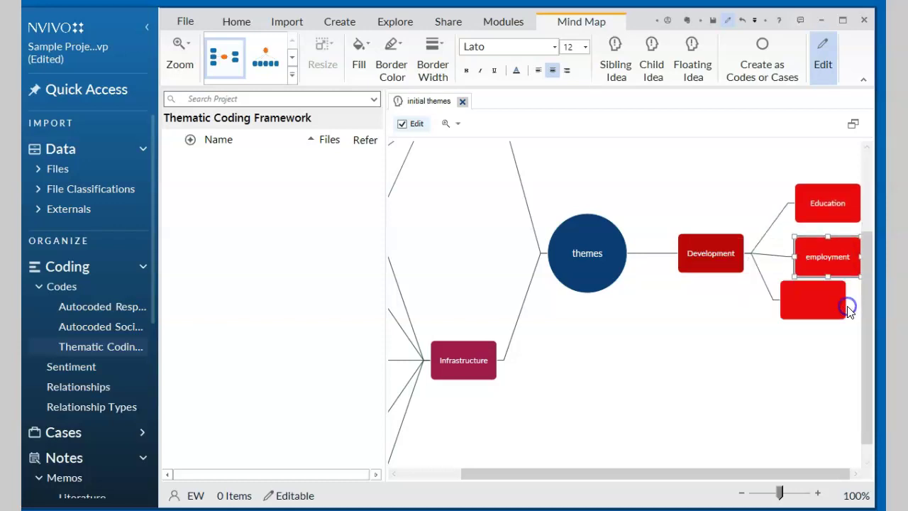
pyautogui.write('he')
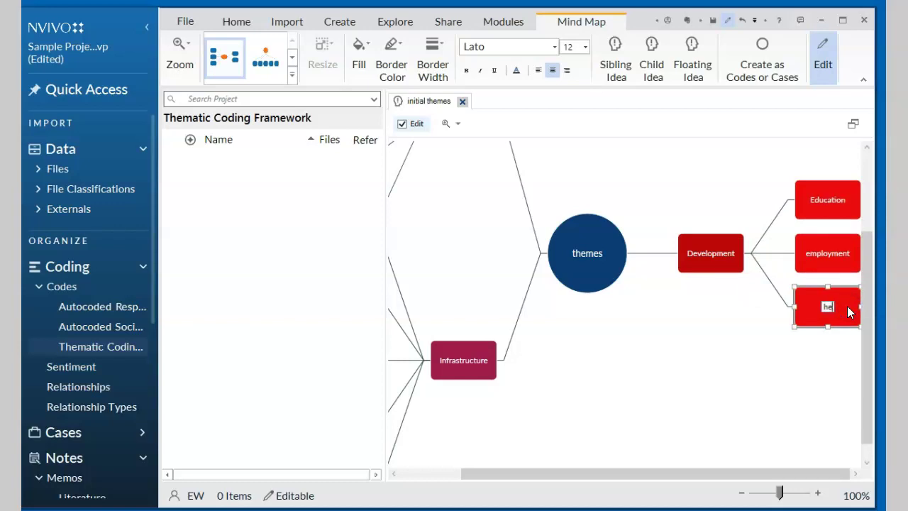
pyautogui.write('alth')
pyautogui.click(830, 320)
# Add productivity and income as further Development sub-ideas
pyautogui.rightClick(832, 302)
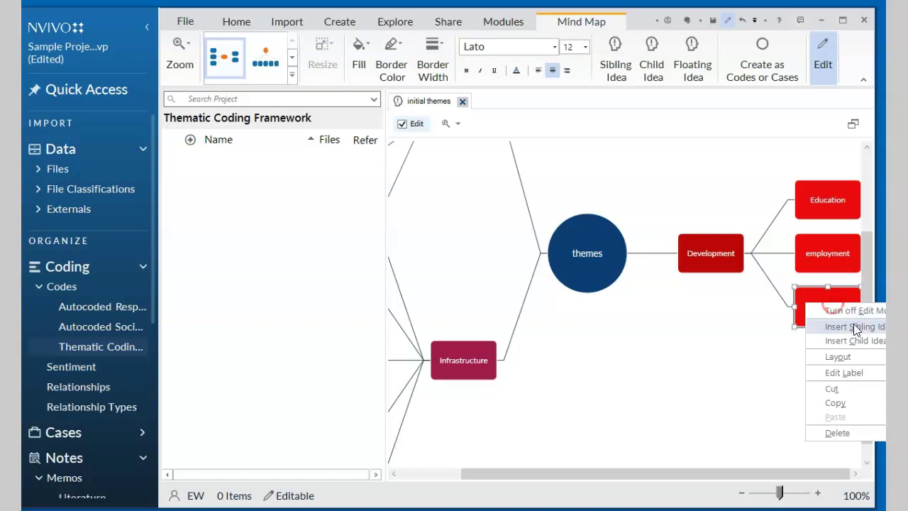
pyautogui.click(855, 327)
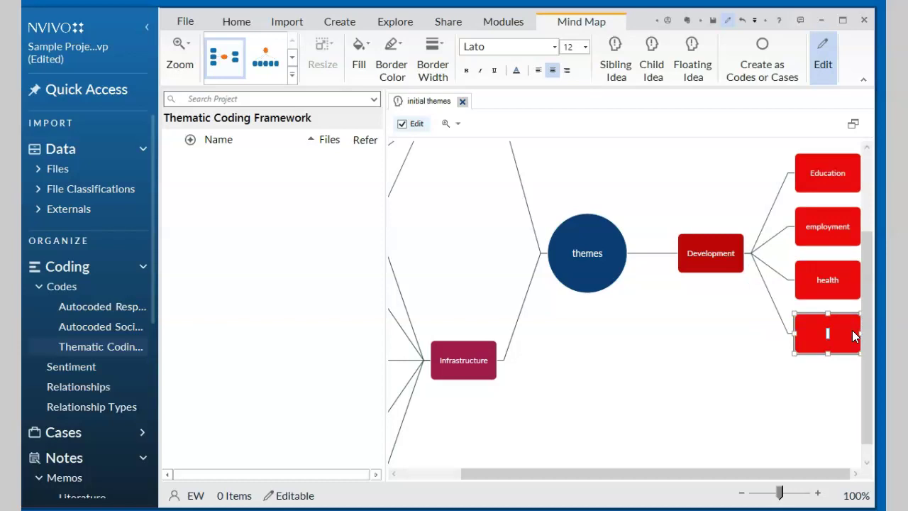
pyautogui.write('productivity')
pyautogui.rightClick(823, 333)
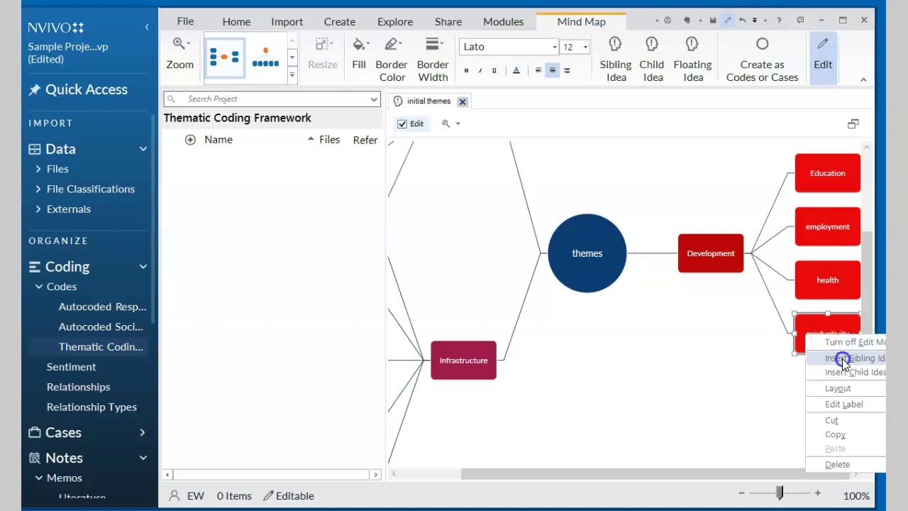
pyautogui.click(842, 358)
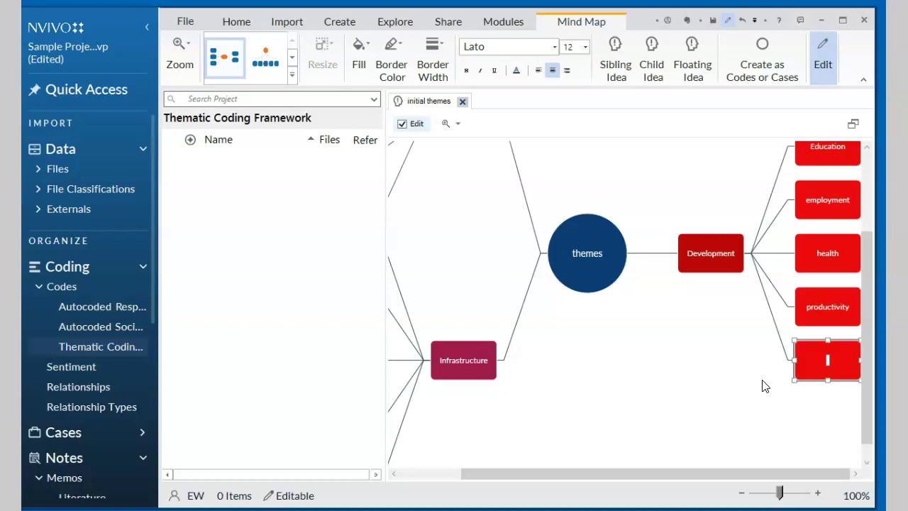
pyautogui.write('income')
pyautogui.click(731, 346)
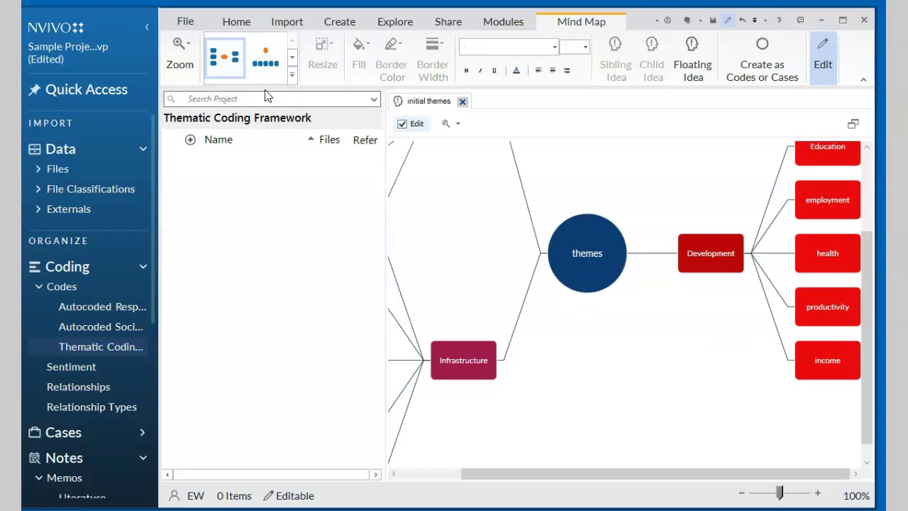
pyautogui.click(229, 57)
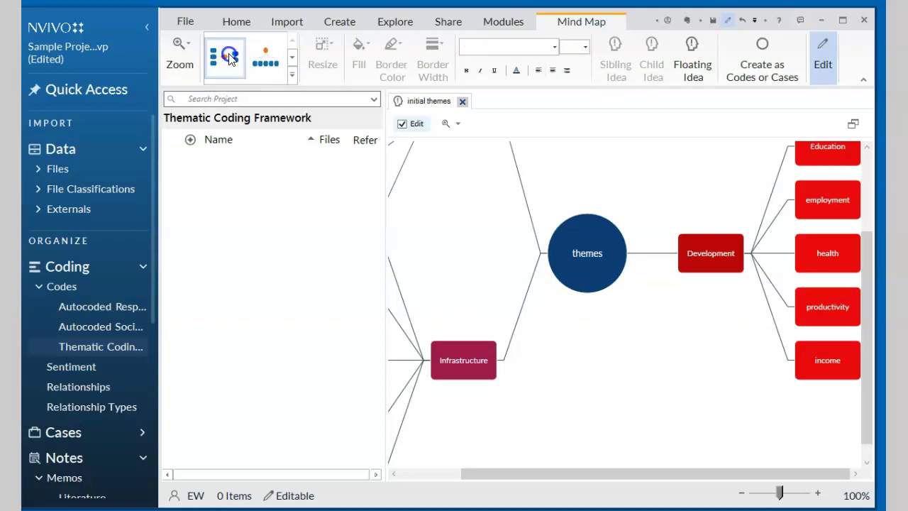
pyautogui.click(265, 56)
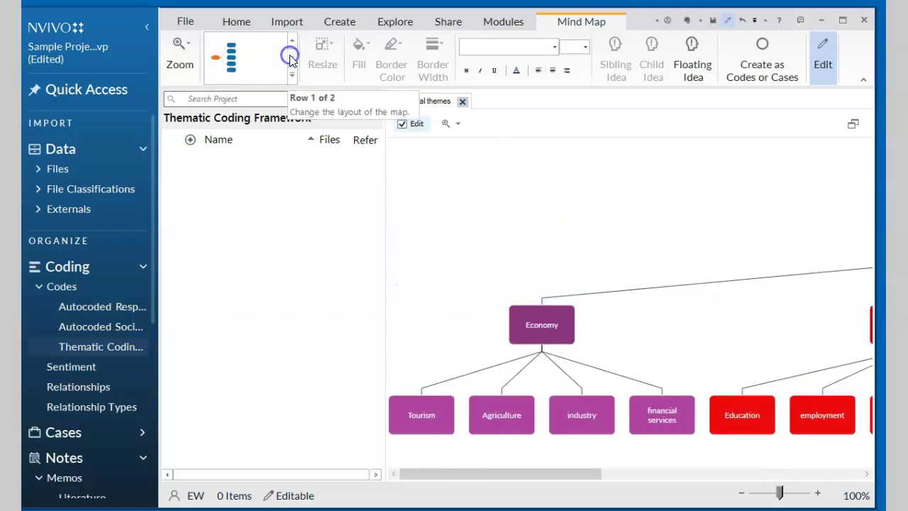
pyautogui.click(291, 57)
pyautogui.click(233, 61)
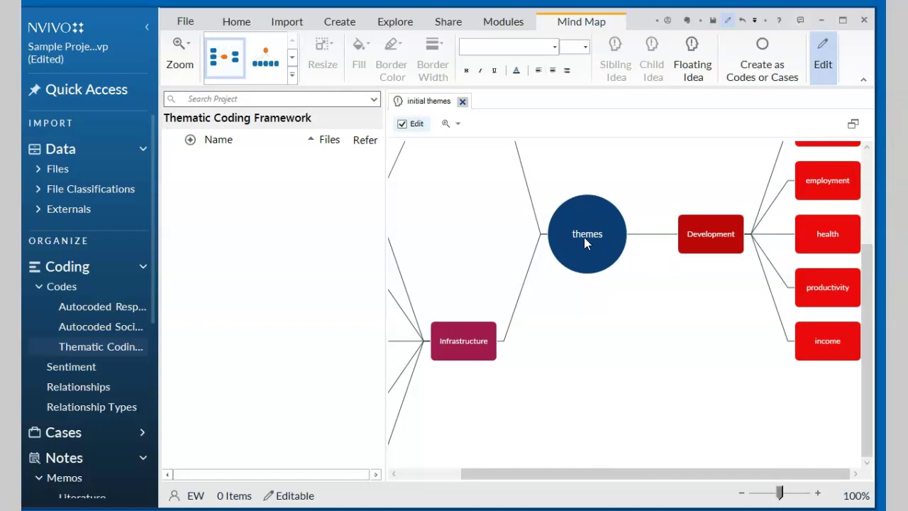
pyautogui.moveTo(572, 301); pyautogui.dragTo(606, 337)
pyautogui.moveTo(588, 245); pyautogui.dragTo(625, 279)
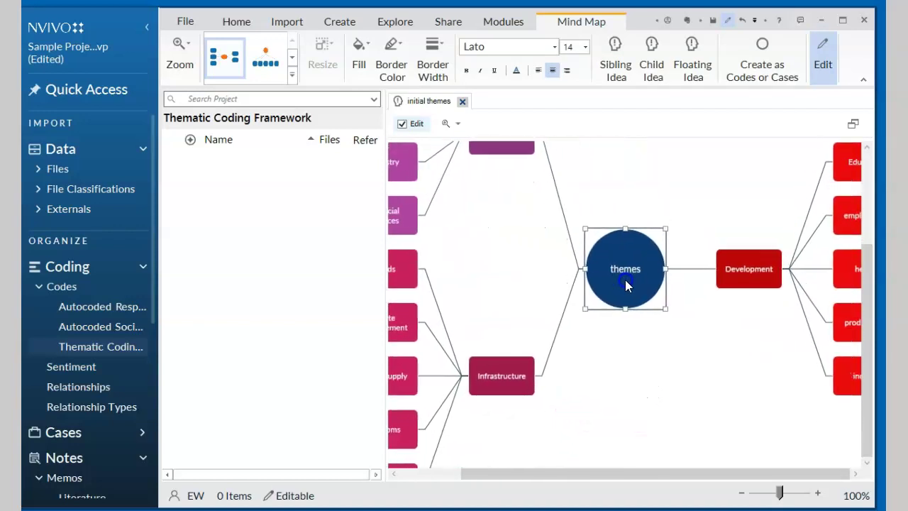
# Convert the whole initial themes map into codes saved in Thematic Coding Framework
pyautogui.click(665, 352)
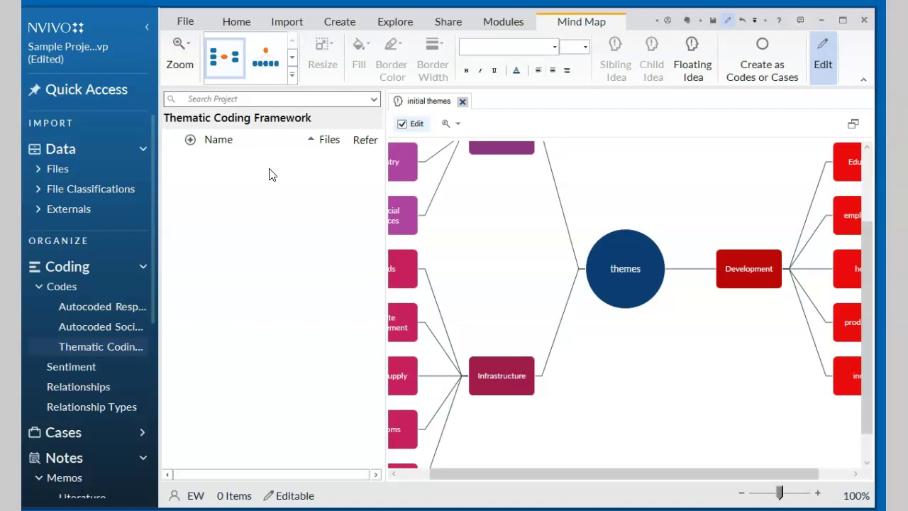
pyautogui.rightClick(627, 190)
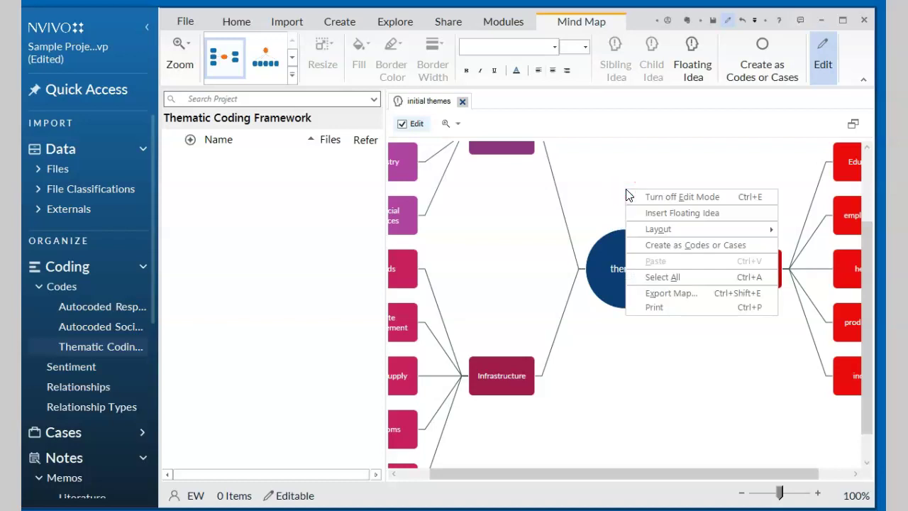
pyautogui.click(662, 246)
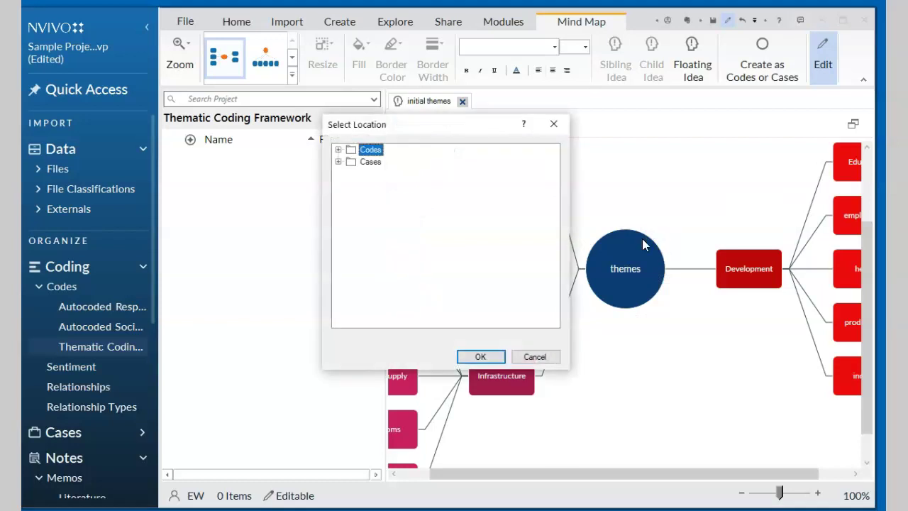
pyautogui.click(339, 150)
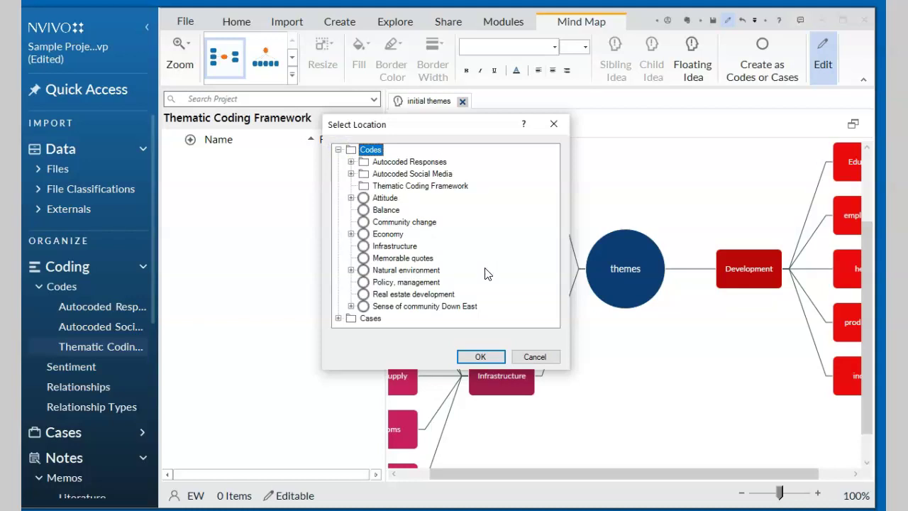
pyautogui.click(432, 189)
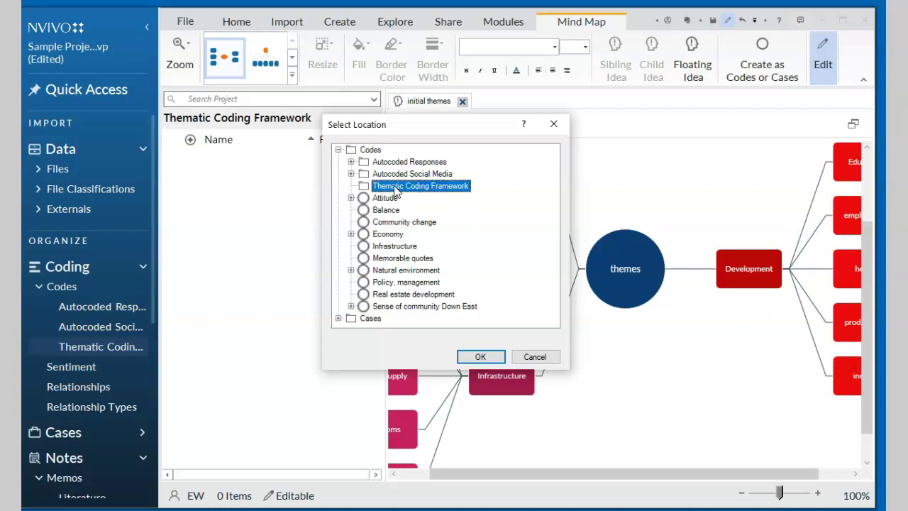
pyautogui.click(480, 357)
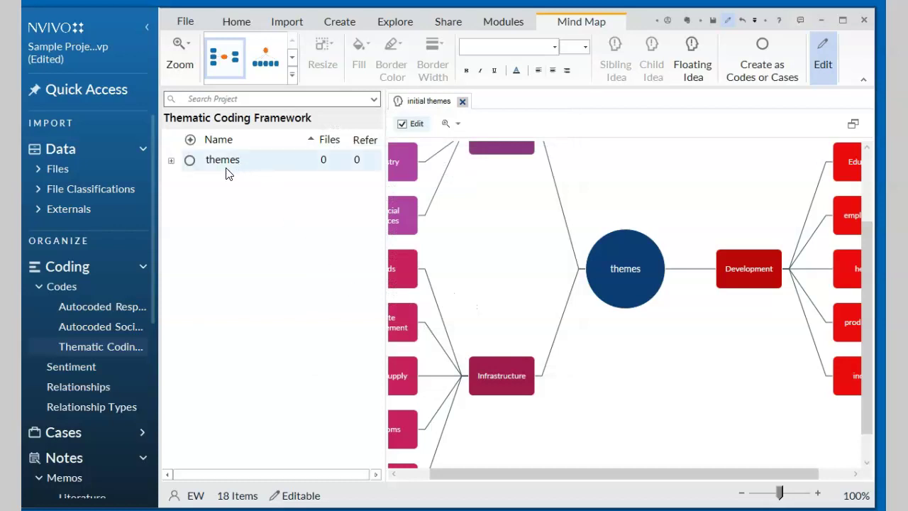
# Close the initial themes map, expand all codes, and widen the Name column
pyautogui.click(462, 102)
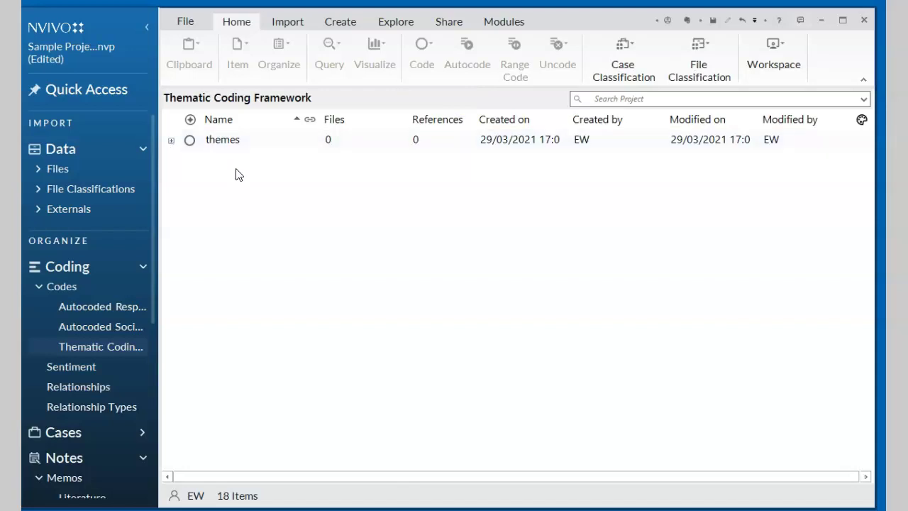
pyautogui.rightClick(256, 177)
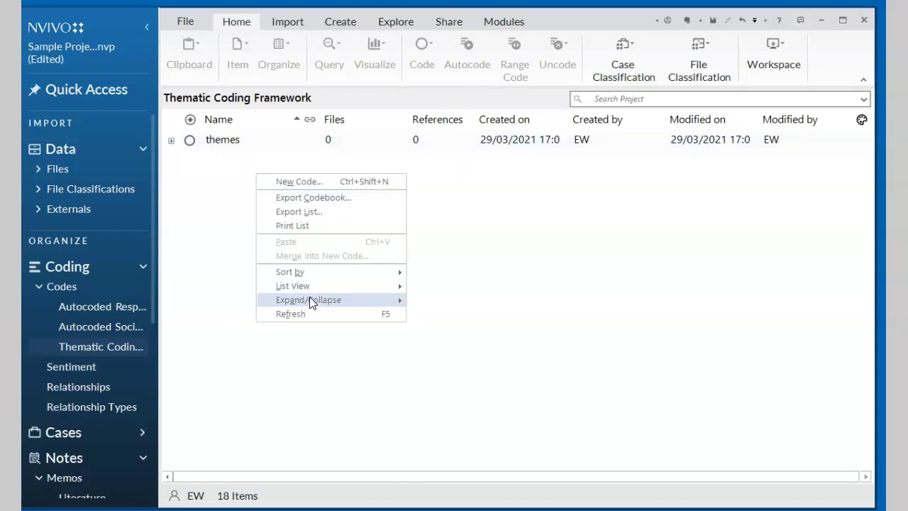
pyautogui.moveTo(315, 305)
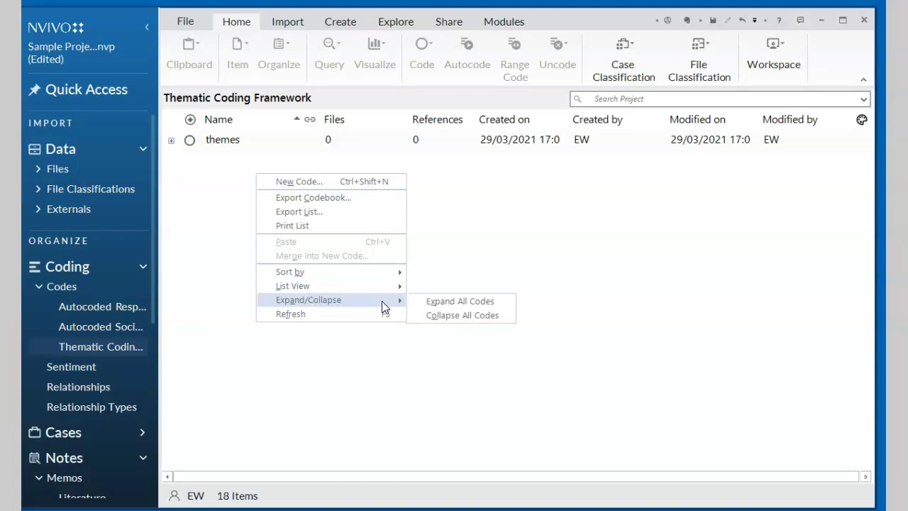
pyautogui.click(451, 301)
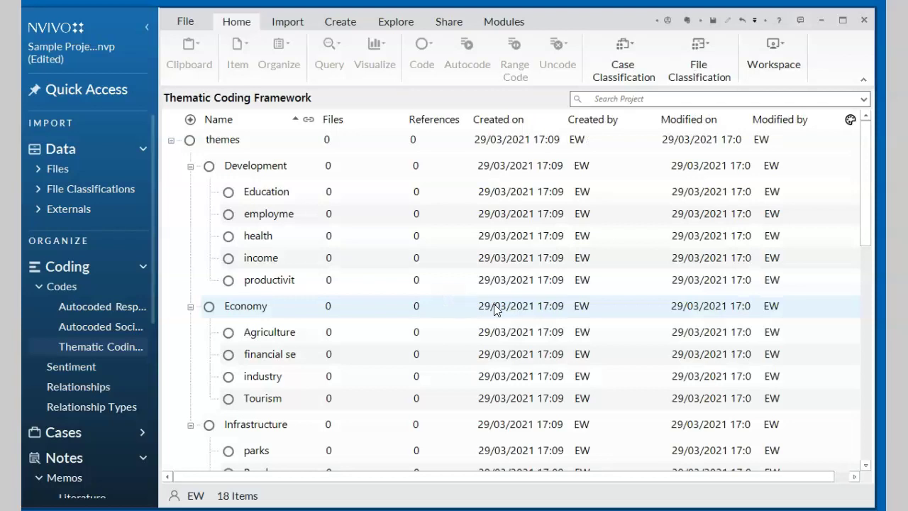
pyautogui.moveTo(300, 121); pyautogui.dragTo(409, 142)
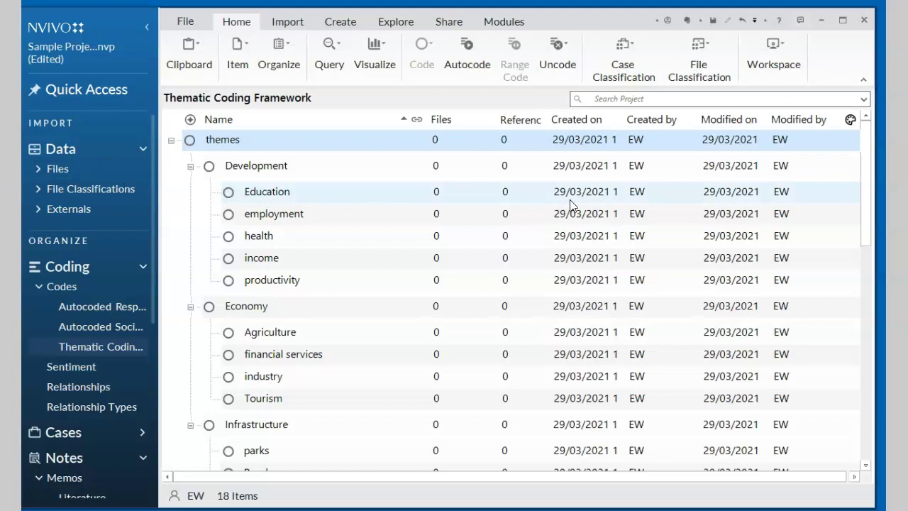
pyautogui.scroll(-2, 397, 380)
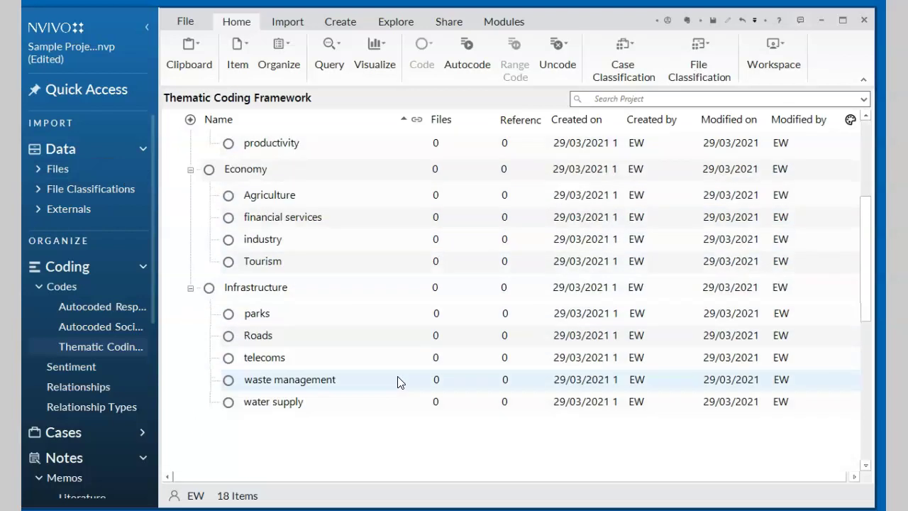
pyautogui.scroll(1, 397, 383)
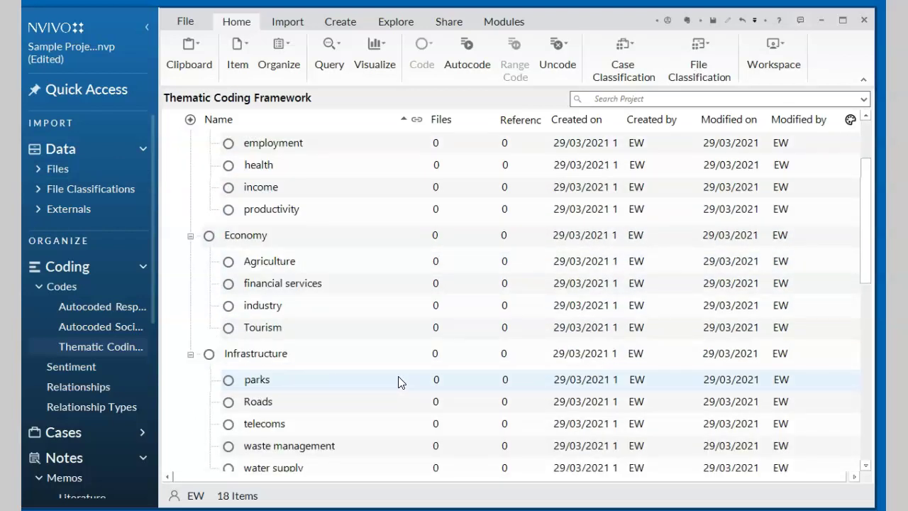